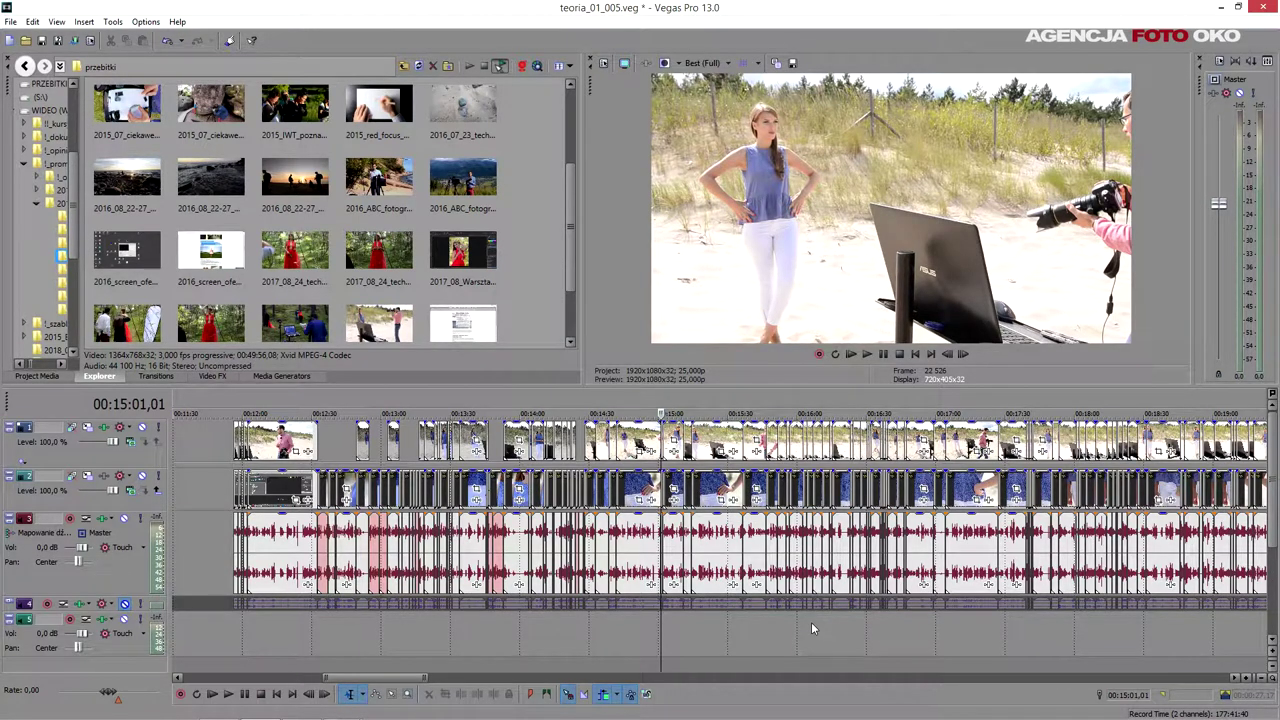
# Examine the cuts across the video and audio tracks around 00:15:01, both in detail and in overview.
pyautogui.scroll(-3, 811, 622)
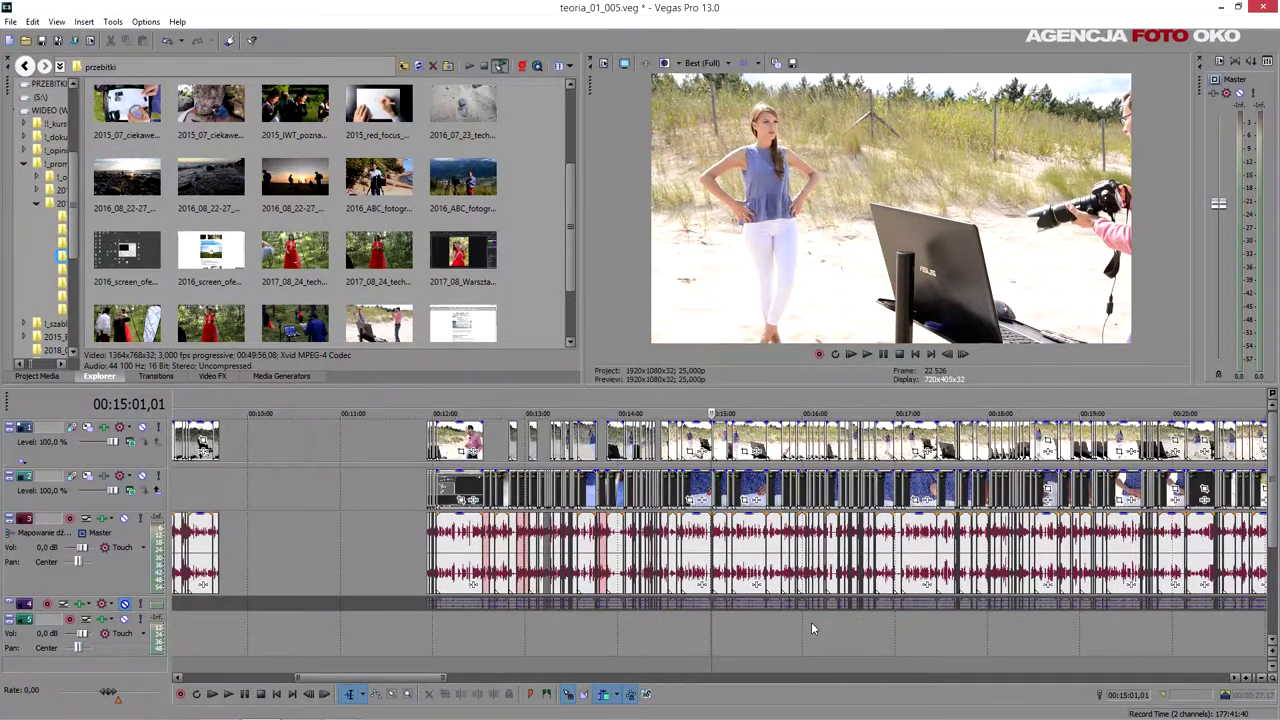
pyautogui.moveTo(1110, 415); pyautogui.dragTo(750, 421)
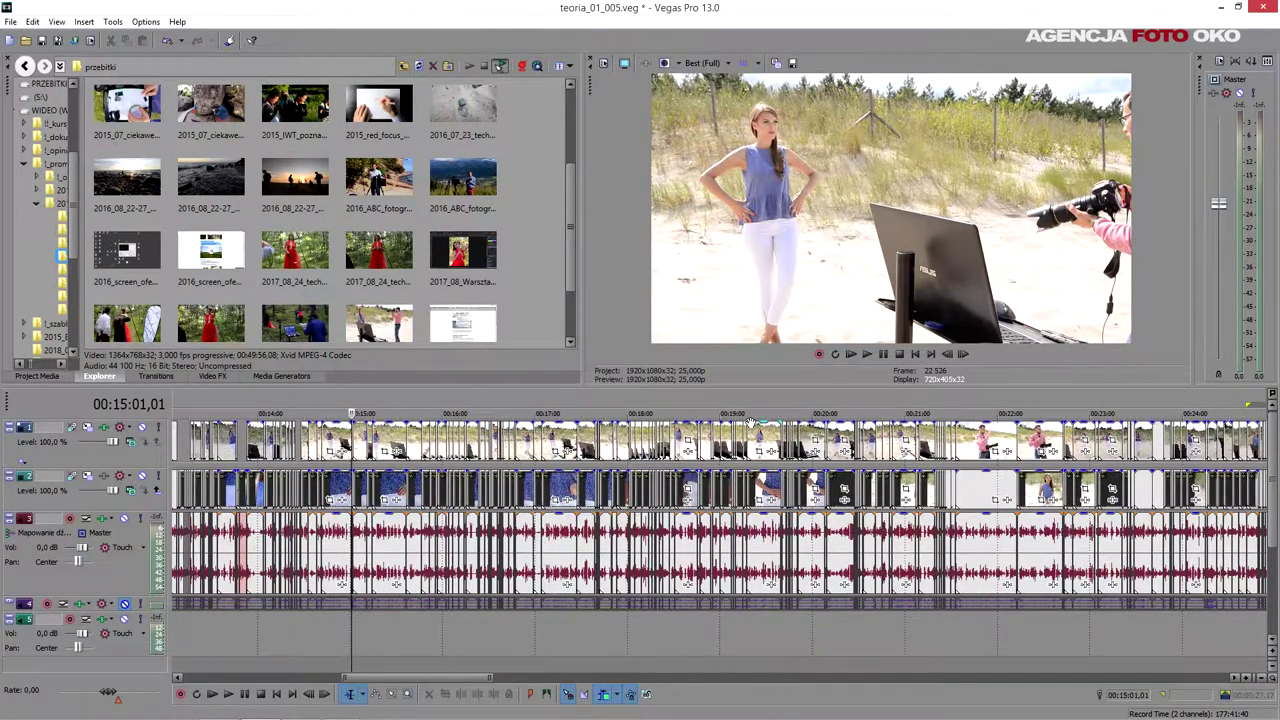
pyautogui.scroll(10, 680, 490)
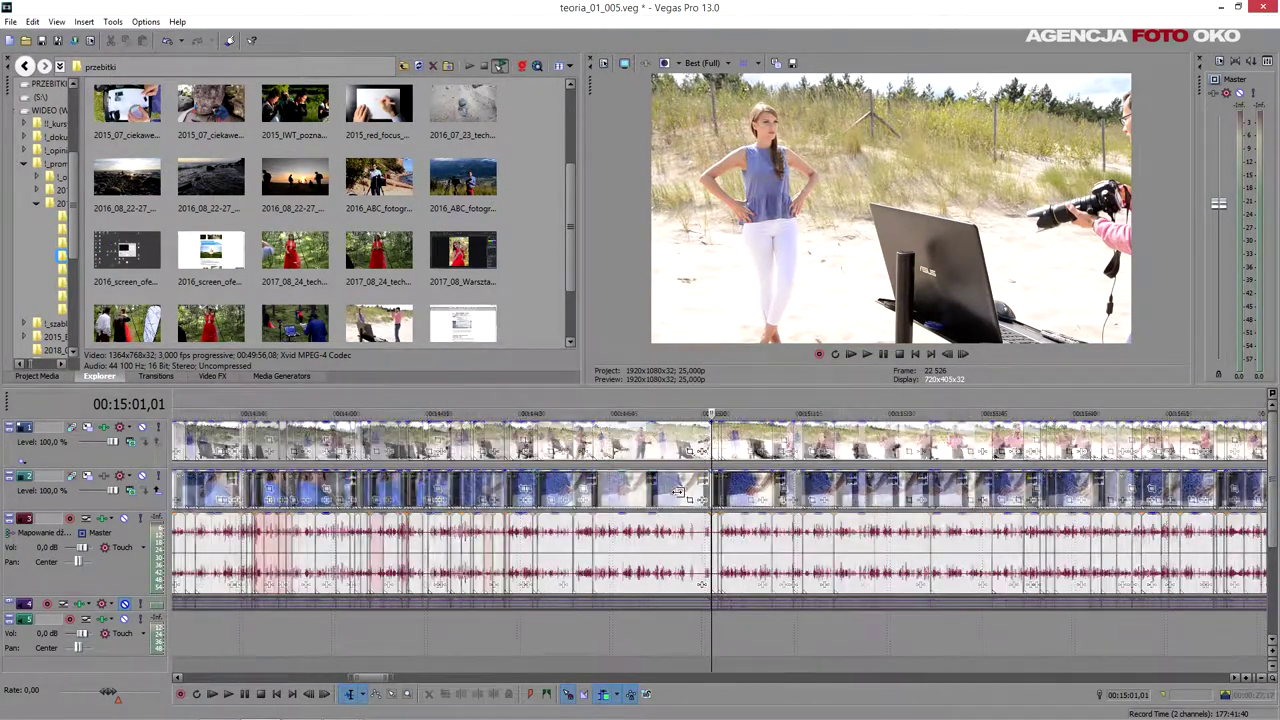
pyautogui.scroll(5, 677, 490)
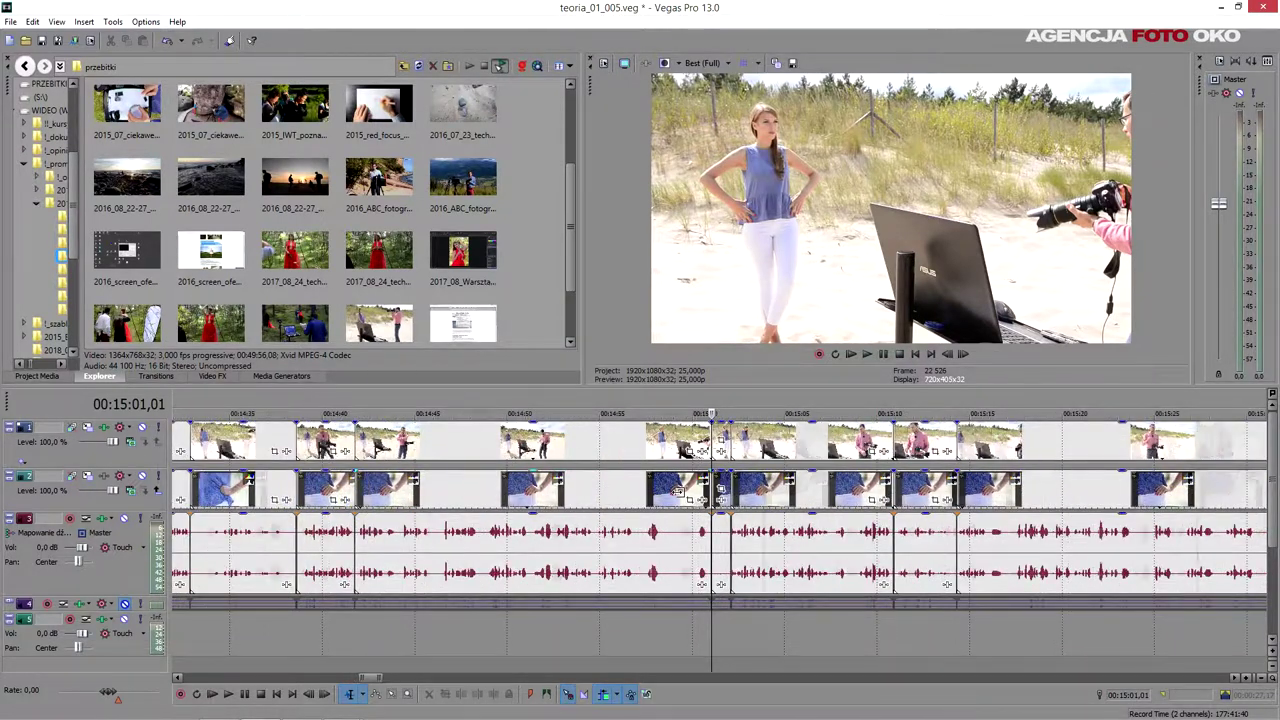
pyautogui.scroll(2, 677, 490)
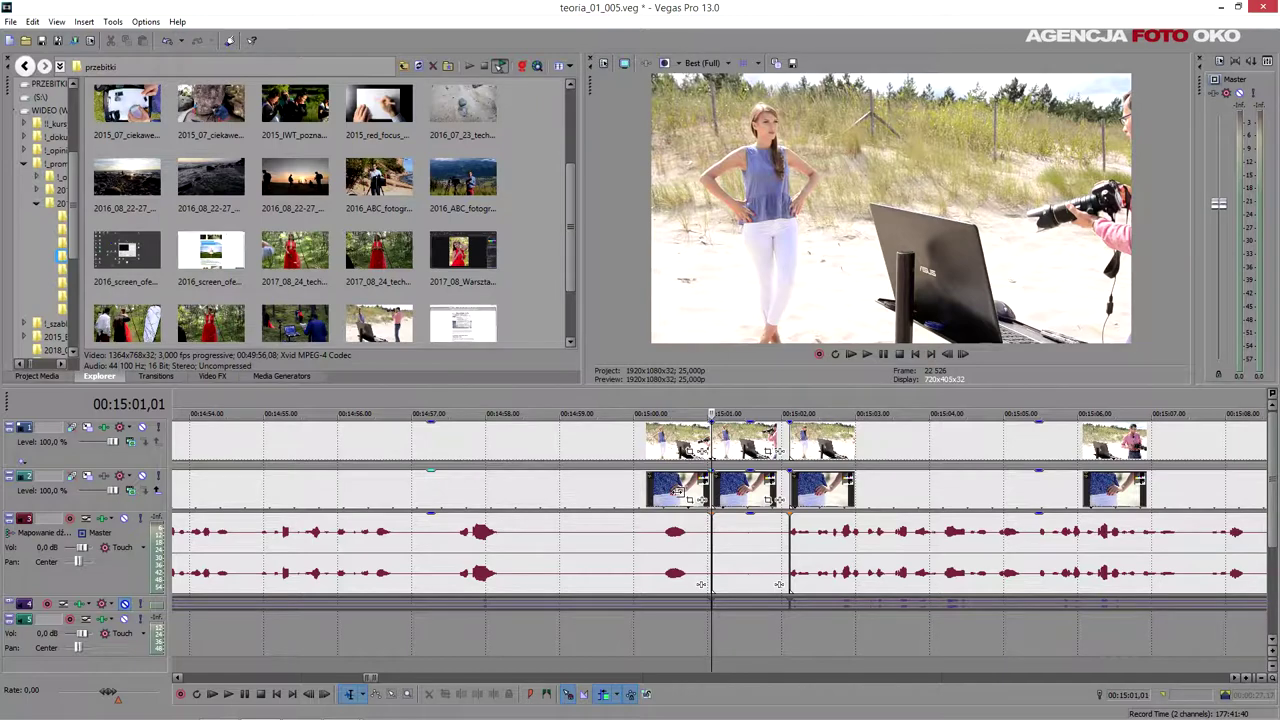
pyautogui.scroll(-4, 677, 492)
pyautogui.scroll(-4, 677, 492)
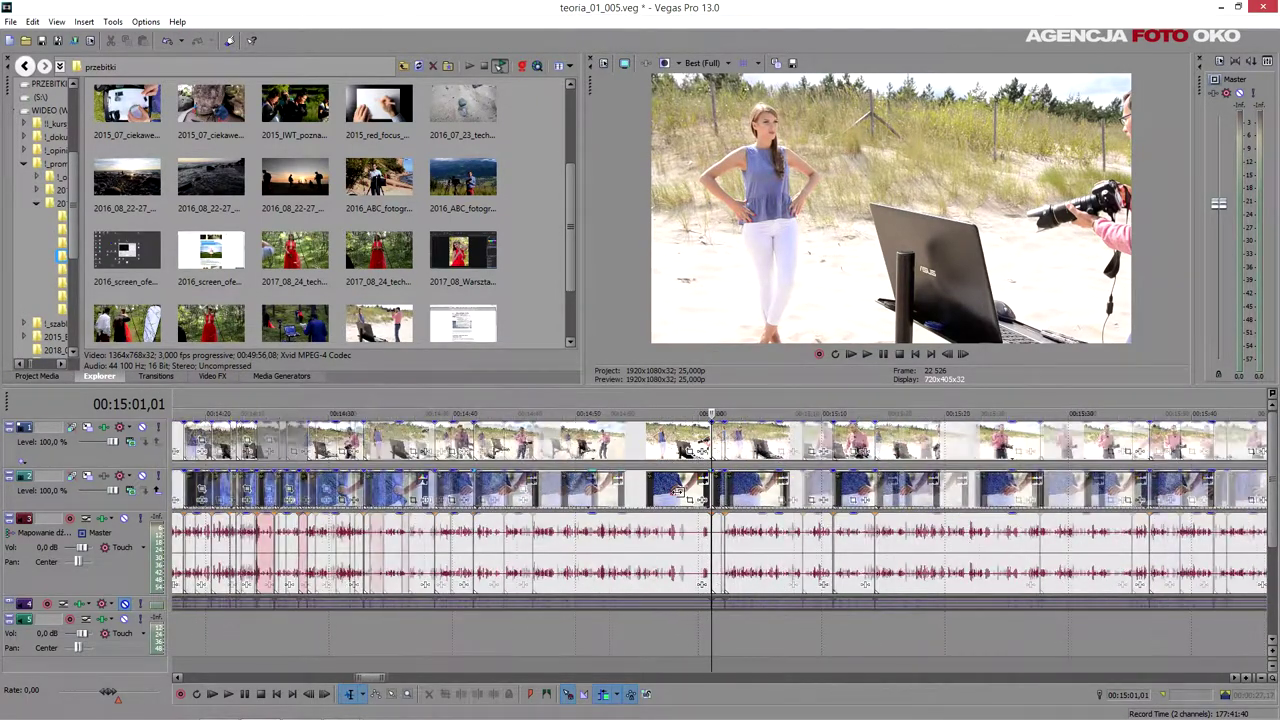
pyautogui.scroll(-2, 677, 492)
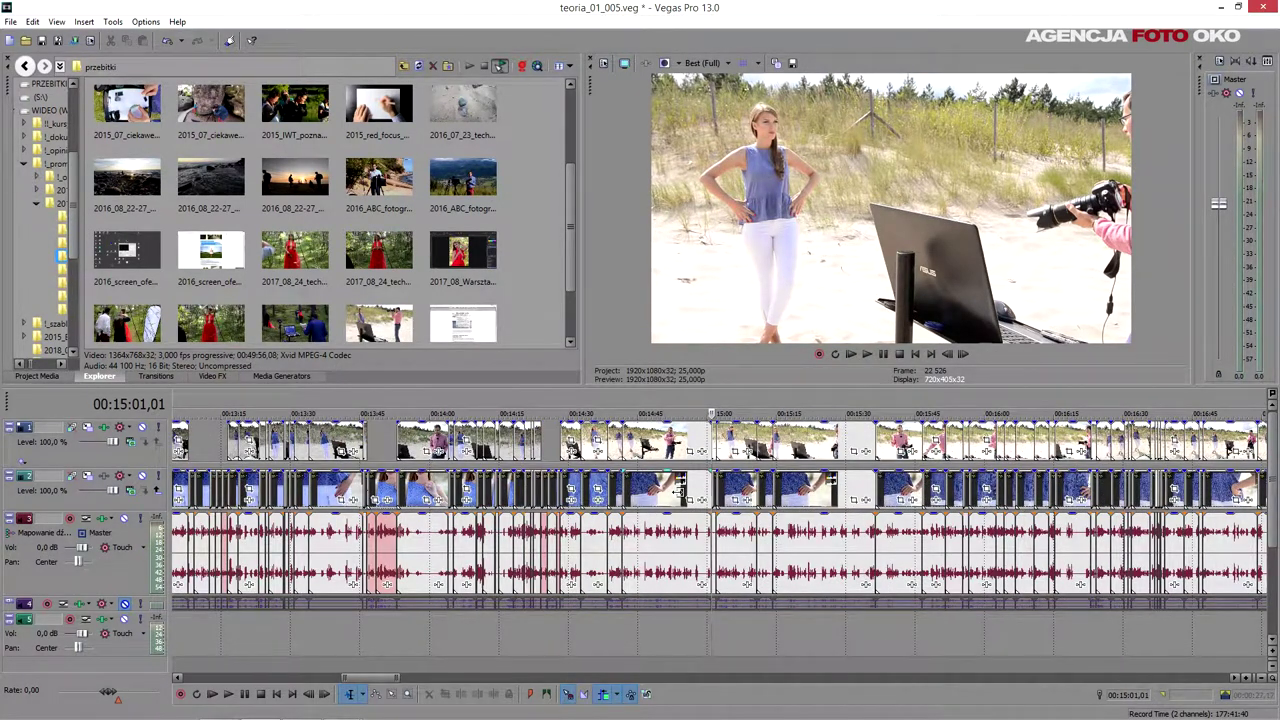
pyautogui.scroll(-3, 677, 492)
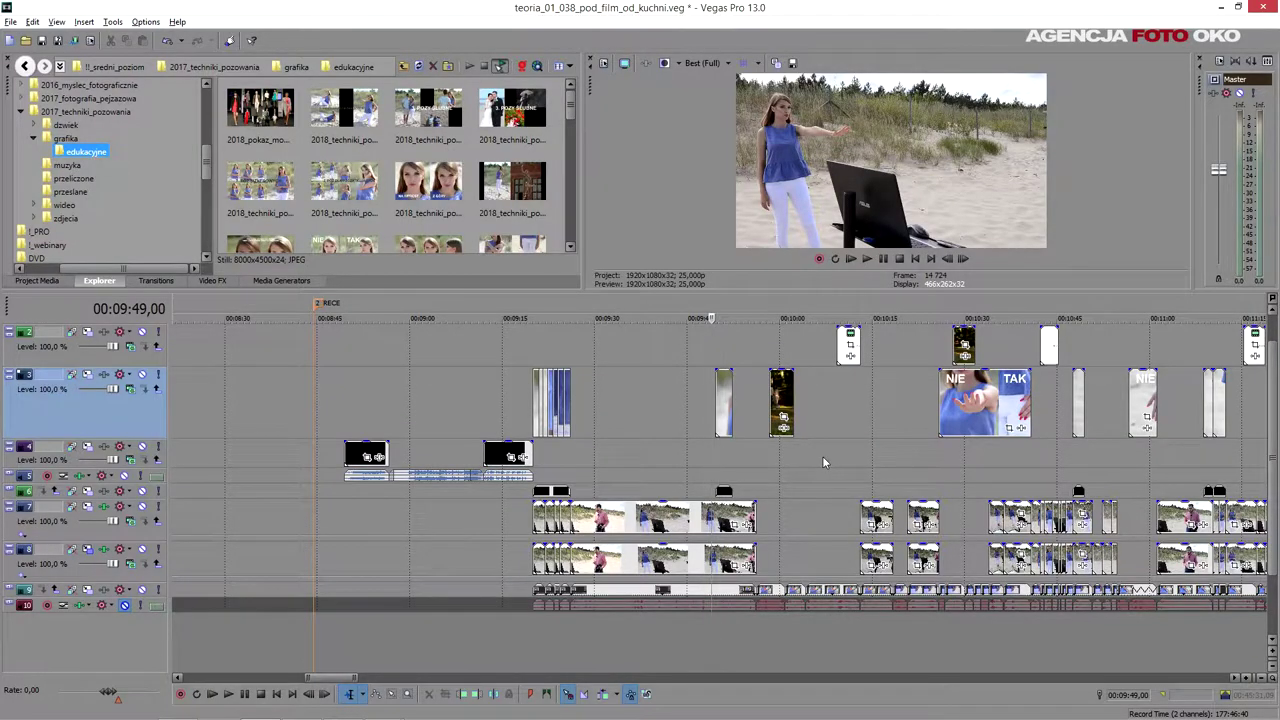
# Preview frames of the inserted cutaway clips on the timeline around 00:10:00 and 00:11:57.
pyautogui.click(783, 356)
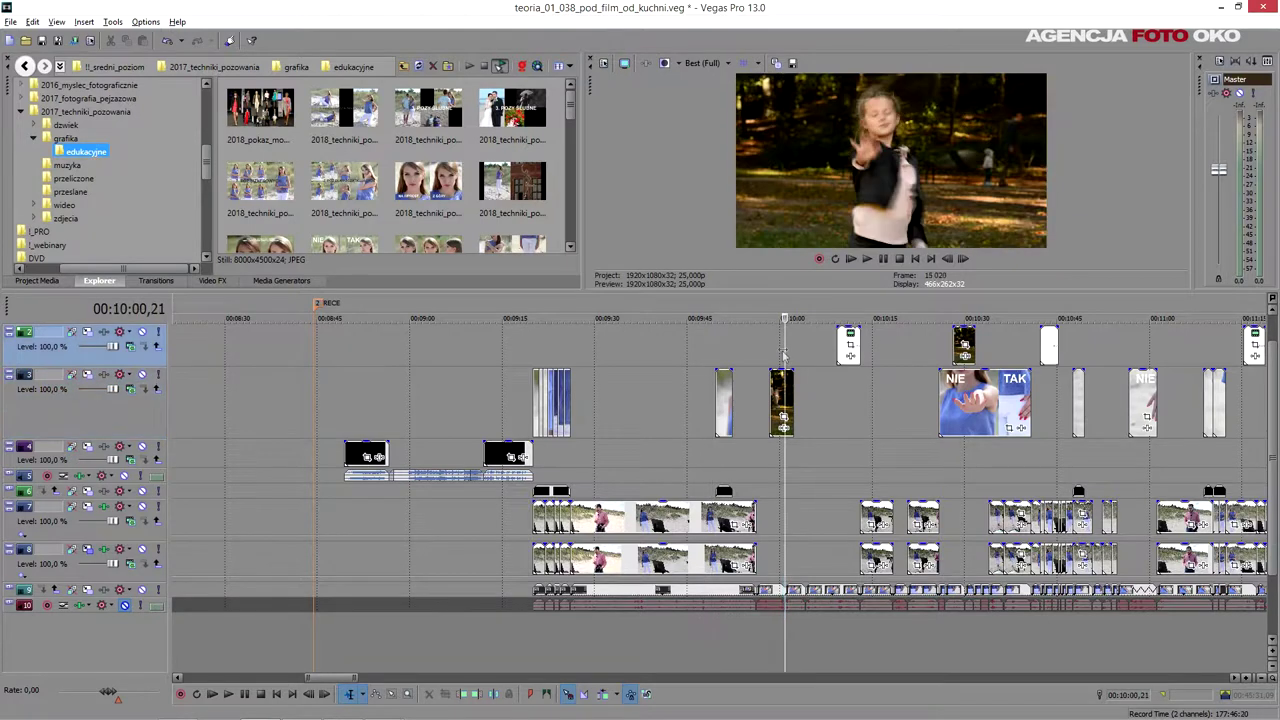
pyautogui.click(769, 352)
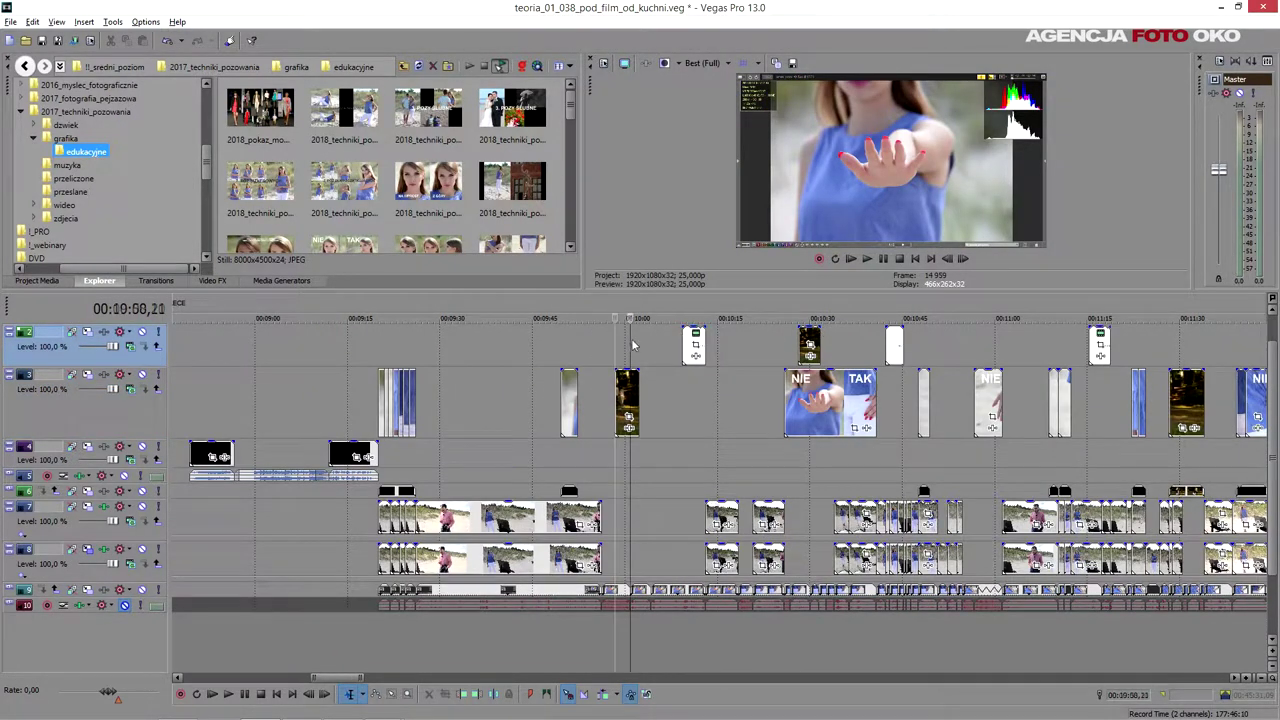
pyautogui.click(806, 461)
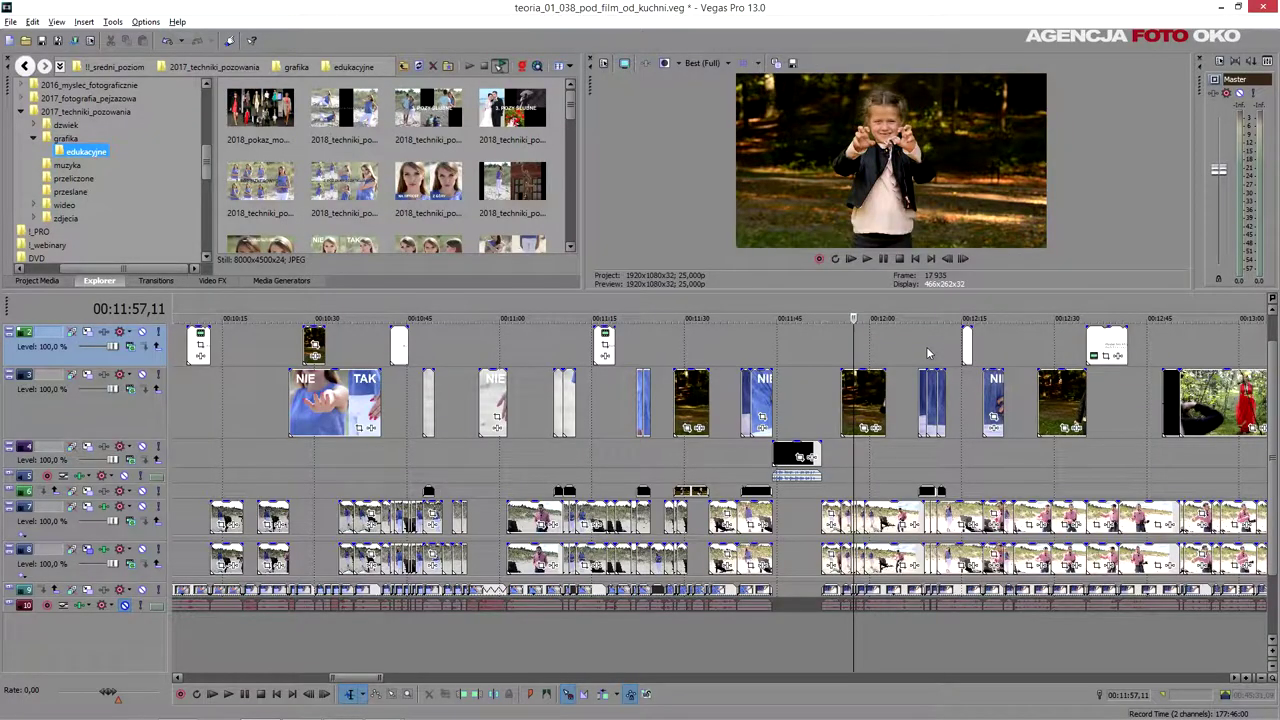
pyautogui.hscroll(3, 927, 352)
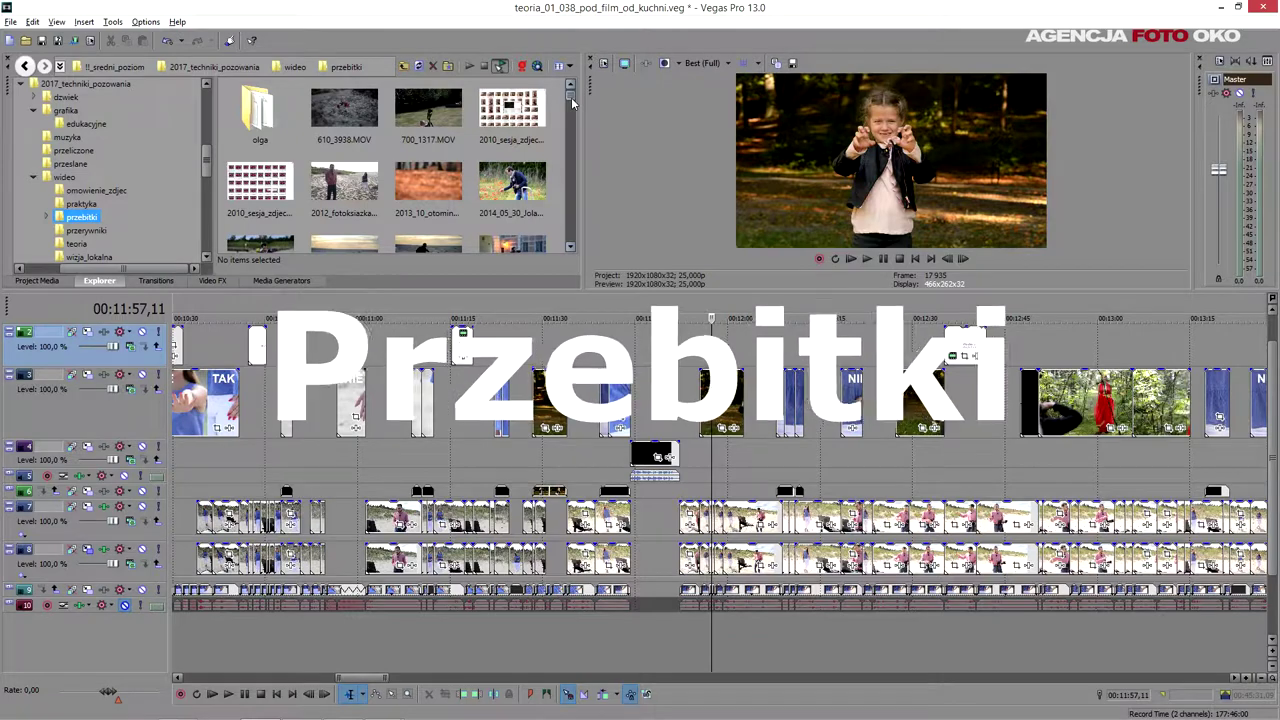
# Look over the clips in the przebitki folder, switch to Total Commander and browse the footage files on drive P.
pyautogui.scroll(-1, 571, 97)
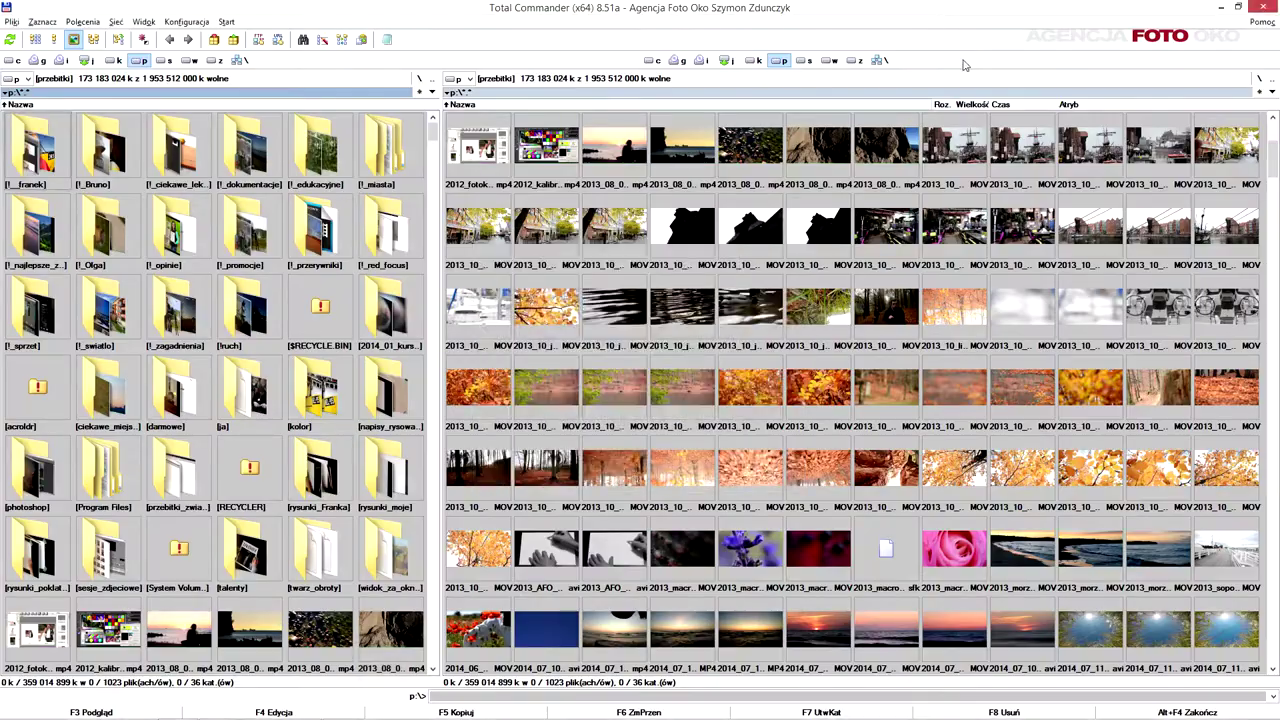
pyautogui.scroll(-15, 1033, 350)
pyautogui.scroll(-10, 1033, 350)
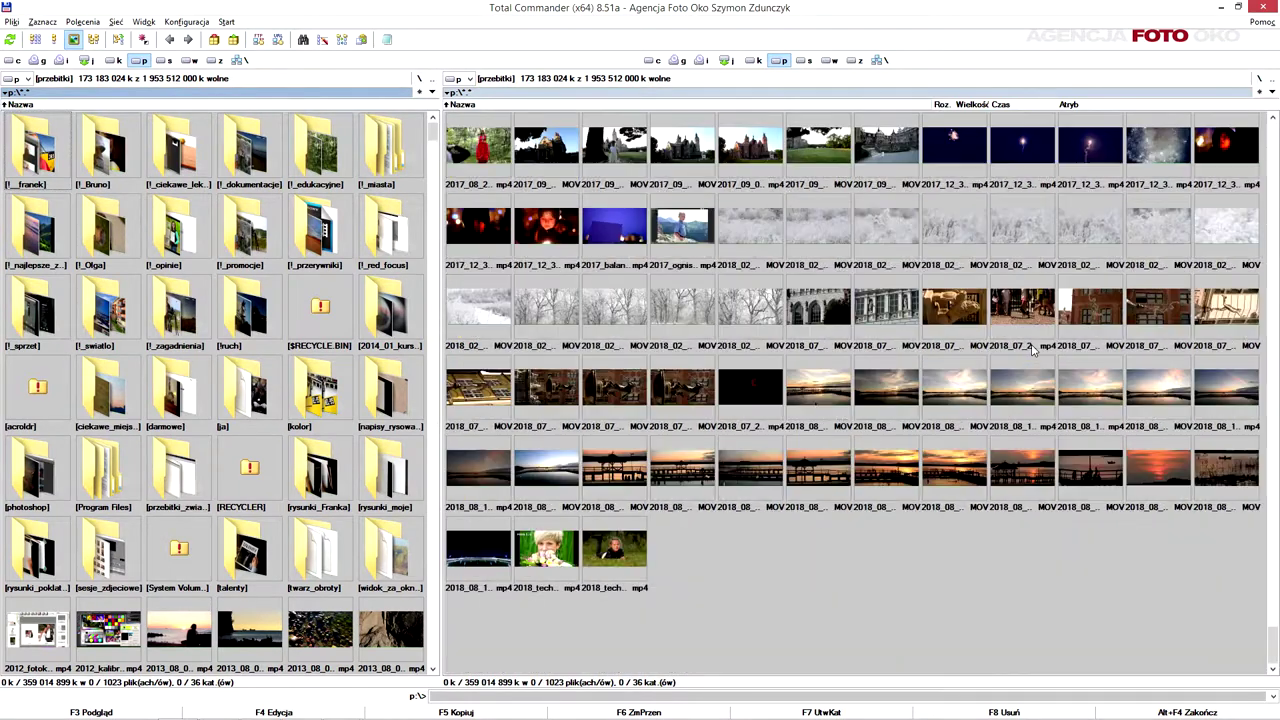
# Display the contents of !_ciekawe_lekcje and !_przerywniki in separate panes, widening each pane for its thumbnails.
pyautogui.doubleClick(159, 167)
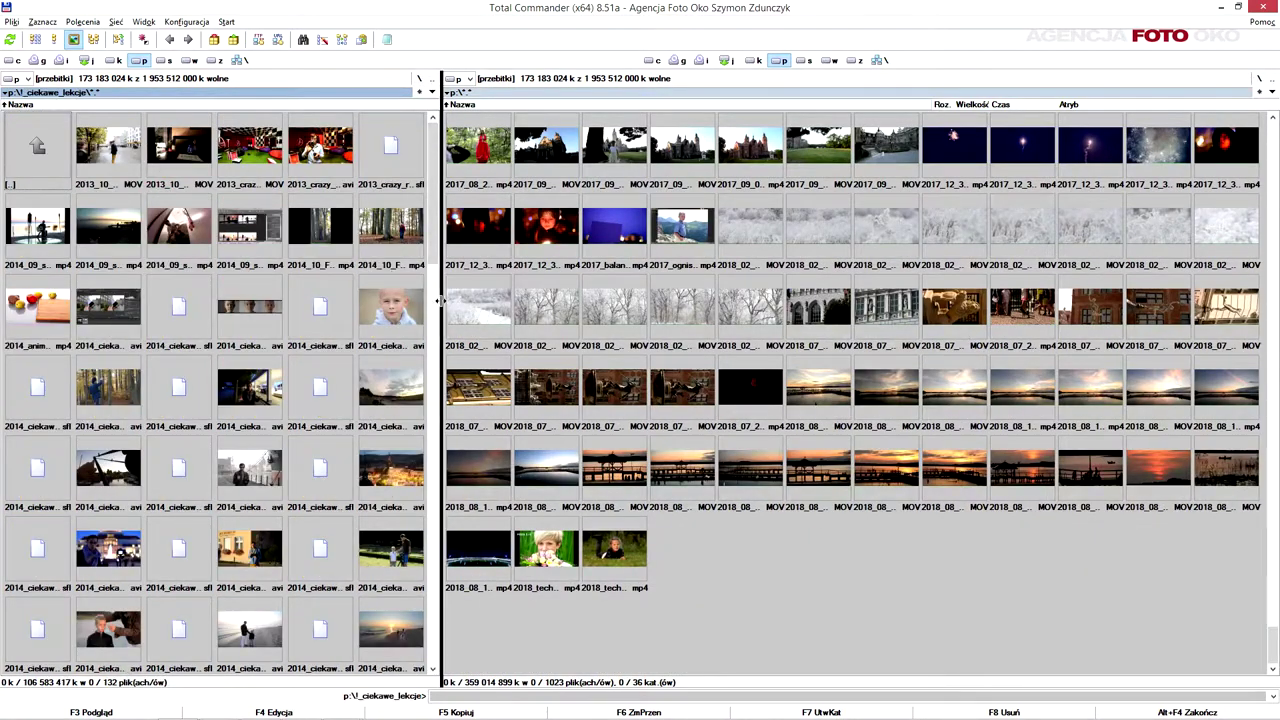
pyautogui.moveTo(440, 276); pyautogui.dragTo(893, 265)
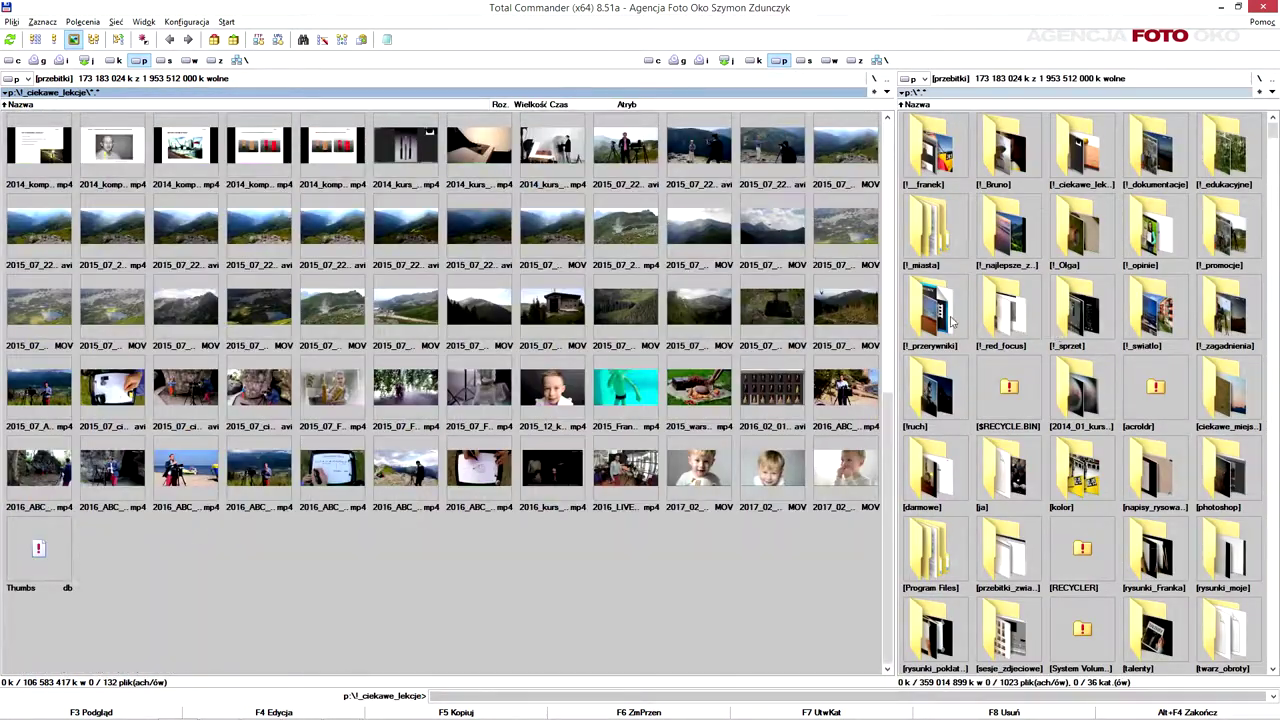
pyautogui.doubleClick(952, 320)
pyautogui.moveTo(895, 335); pyautogui.dragTo(253, 335)
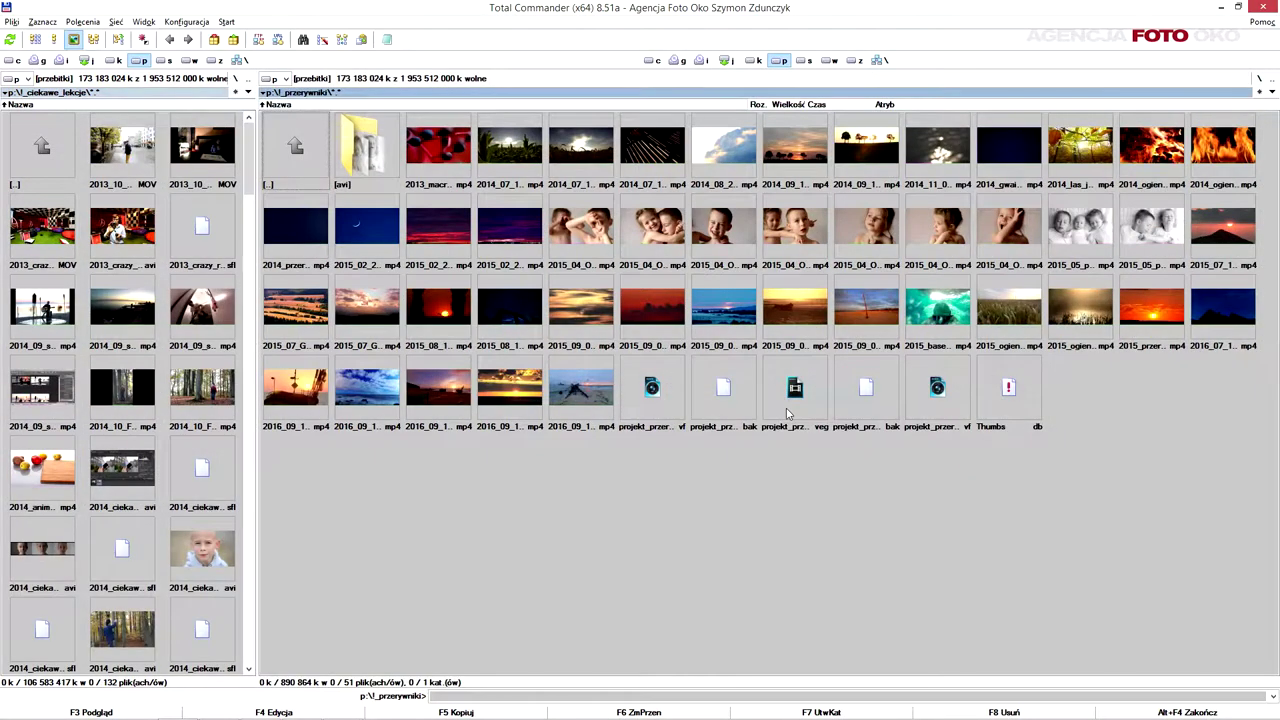
# View the clips in the ciekawe_miejsca and napisy_rysowane folders, returning to the root of drive P.
pyautogui.doubleClick(312, 155)
pyautogui.doubleClick(312, 155)
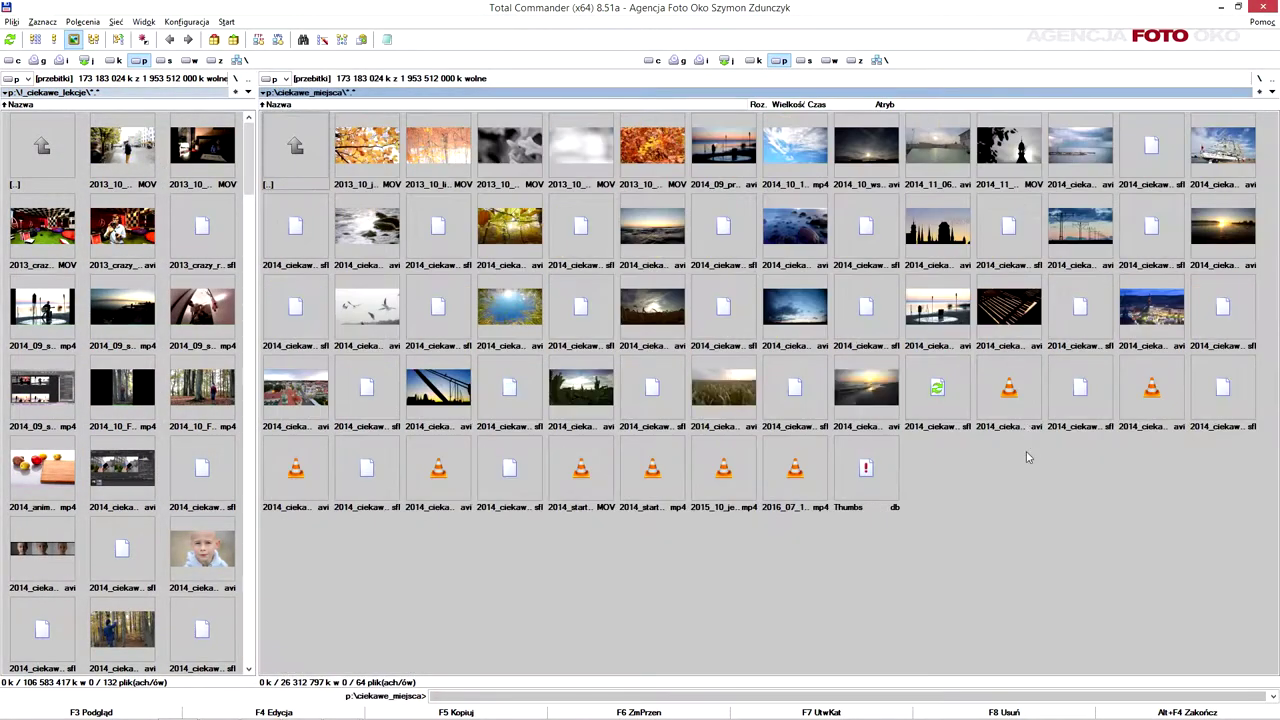
pyautogui.doubleClick(316, 158)
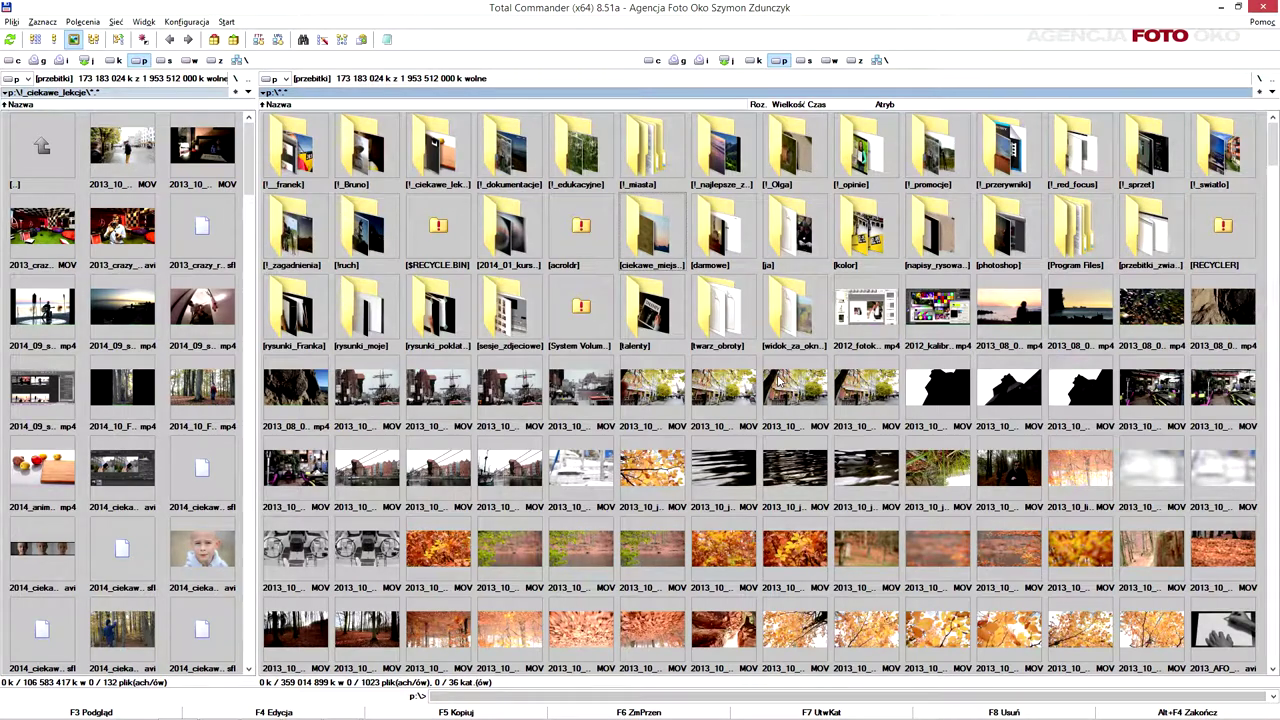
pyautogui.doubleClick(923, 242)
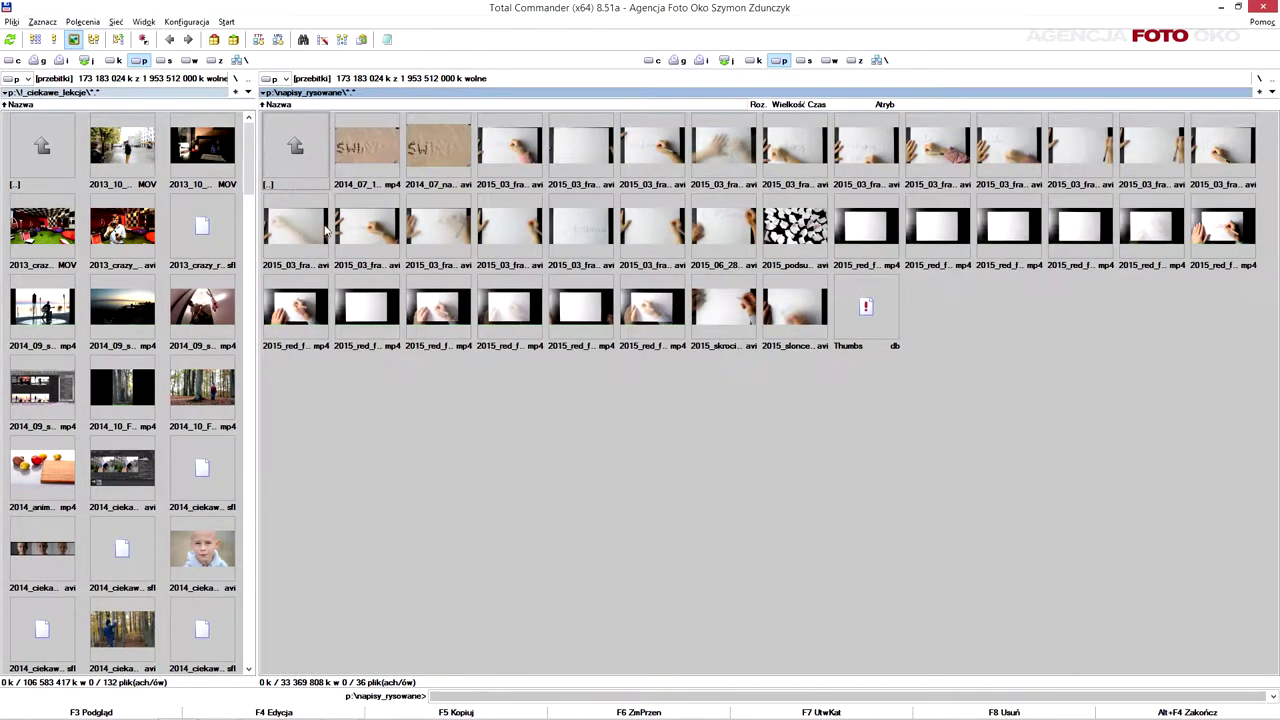
pyautogui.press('BackSpace')
# View the !_dokumentacje folder and the !_swiatlo folder with its maly_kontrast subfolder, returning to the drive's root.
pyautogui.doubleClick(509, 150)
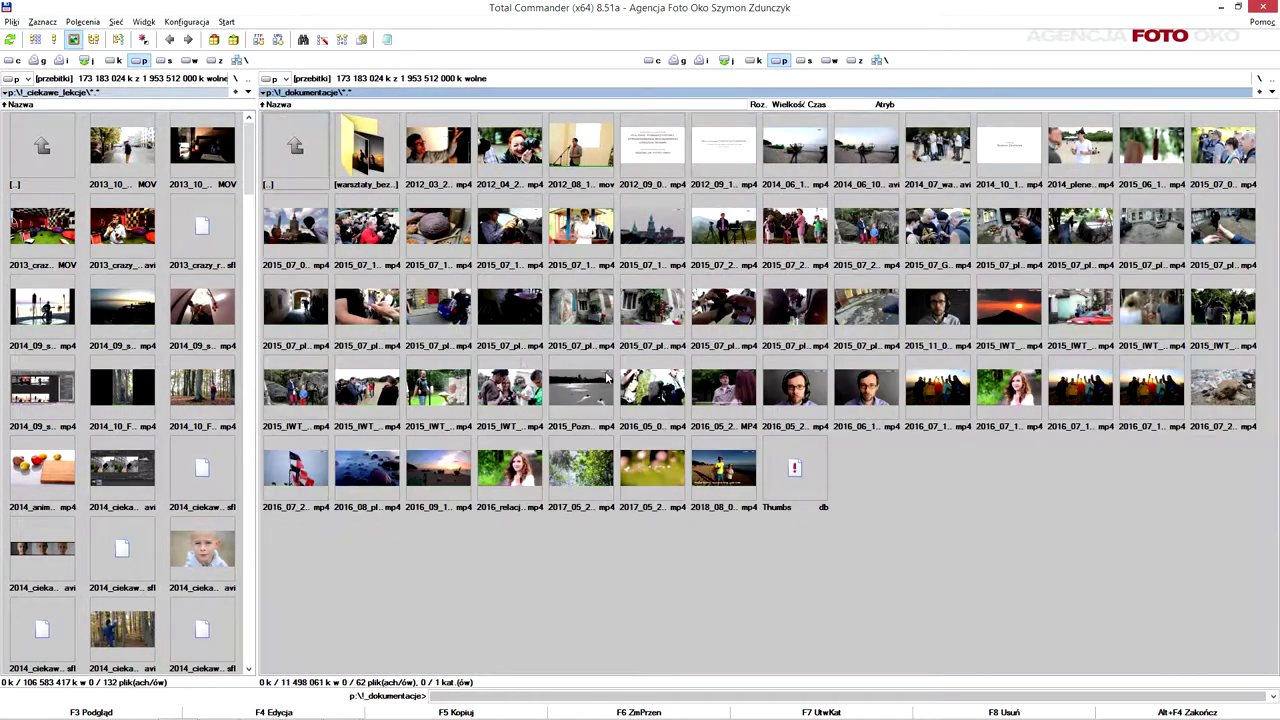
pyautogui.doubleClick(289, 148)
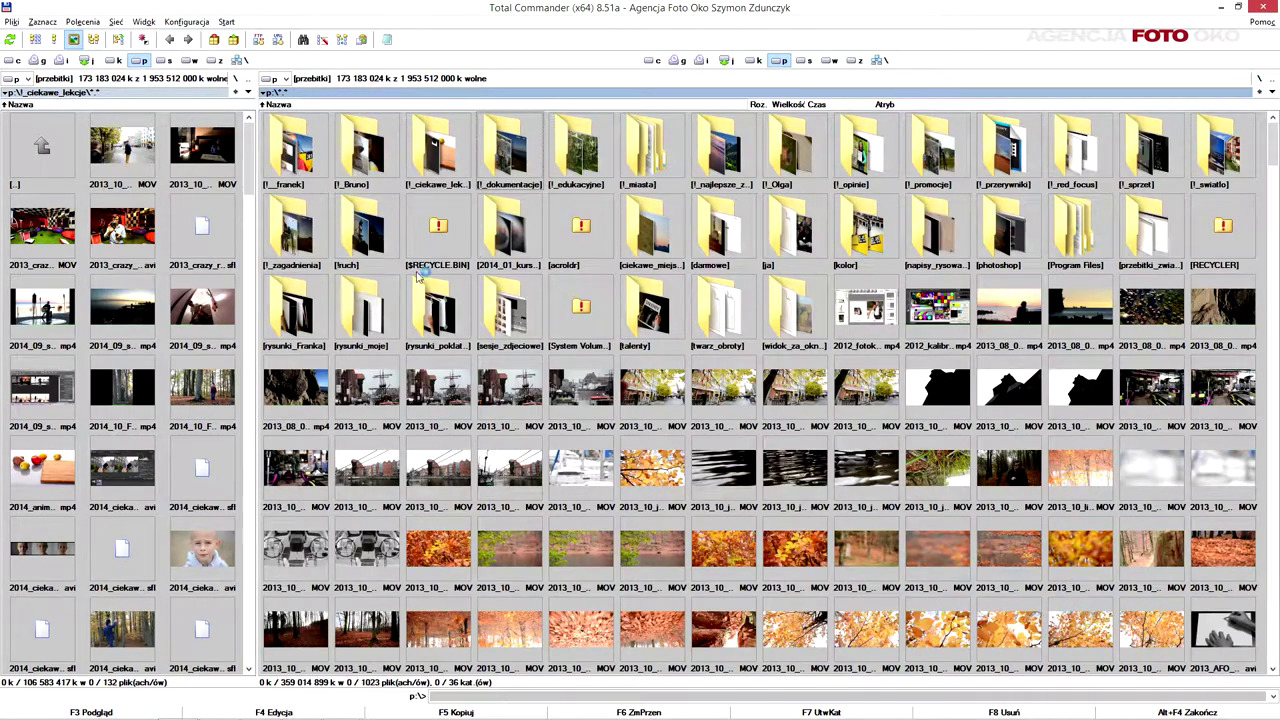
pyautogui.doubleClick(1214, 158)
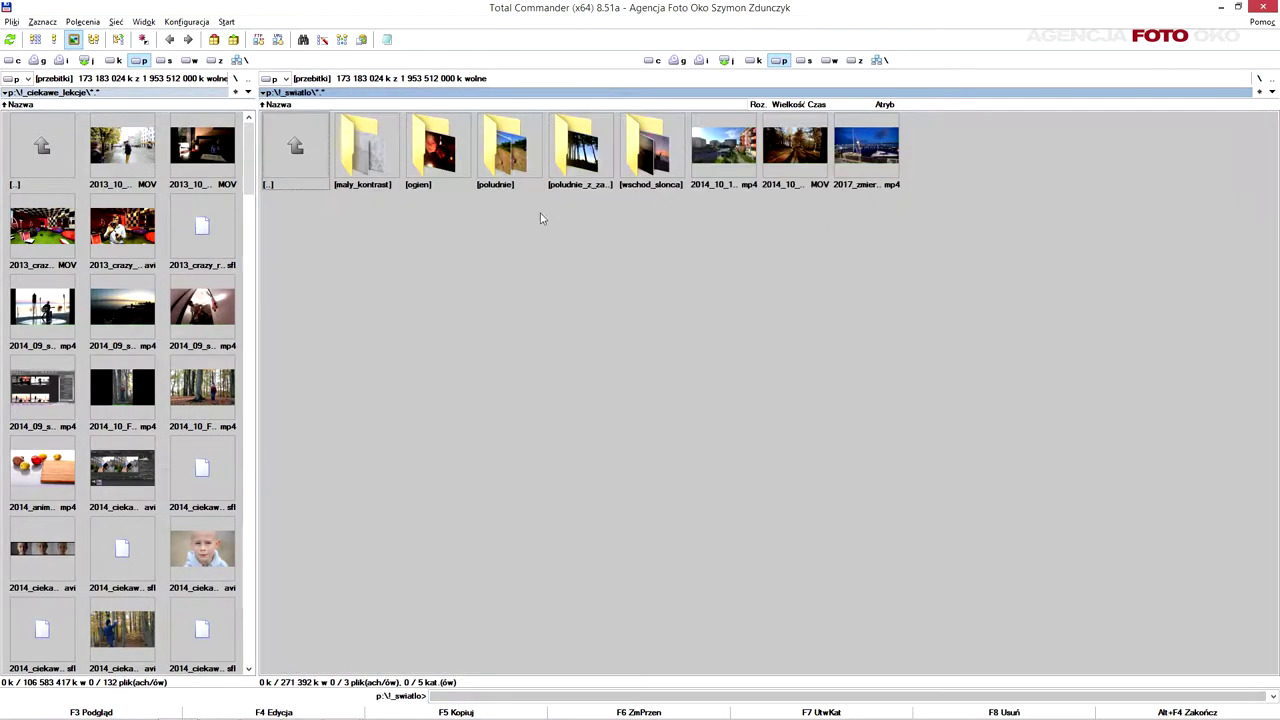
pyautogui.doubleClick(378, 157)
pyautogui.doubleClick(290, 148)
pyautogui.doubleClick(290, 148)
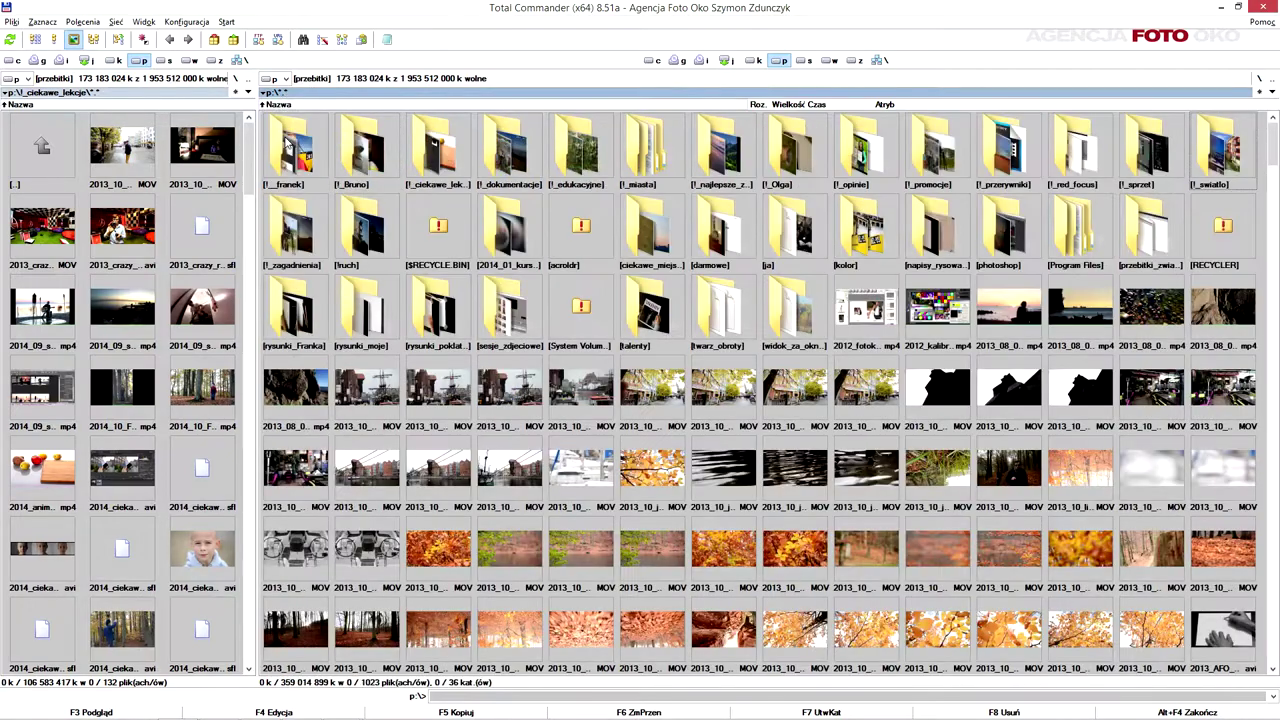
# Inspect the contents of the folder whose name starts with rysunki_poklat.
pyautogui.doubleClick(434, 322)
pyautogui.doubleClick(295, 150)
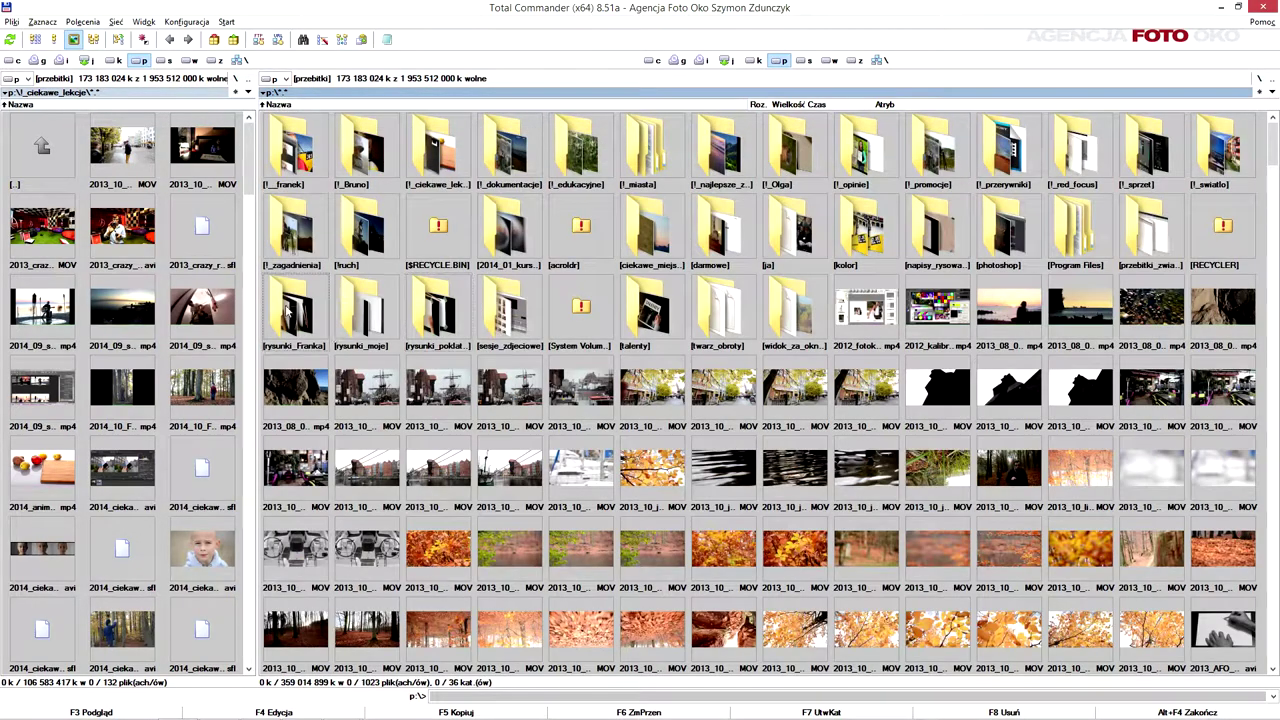
pyautogui.doubleClick(439, 312)
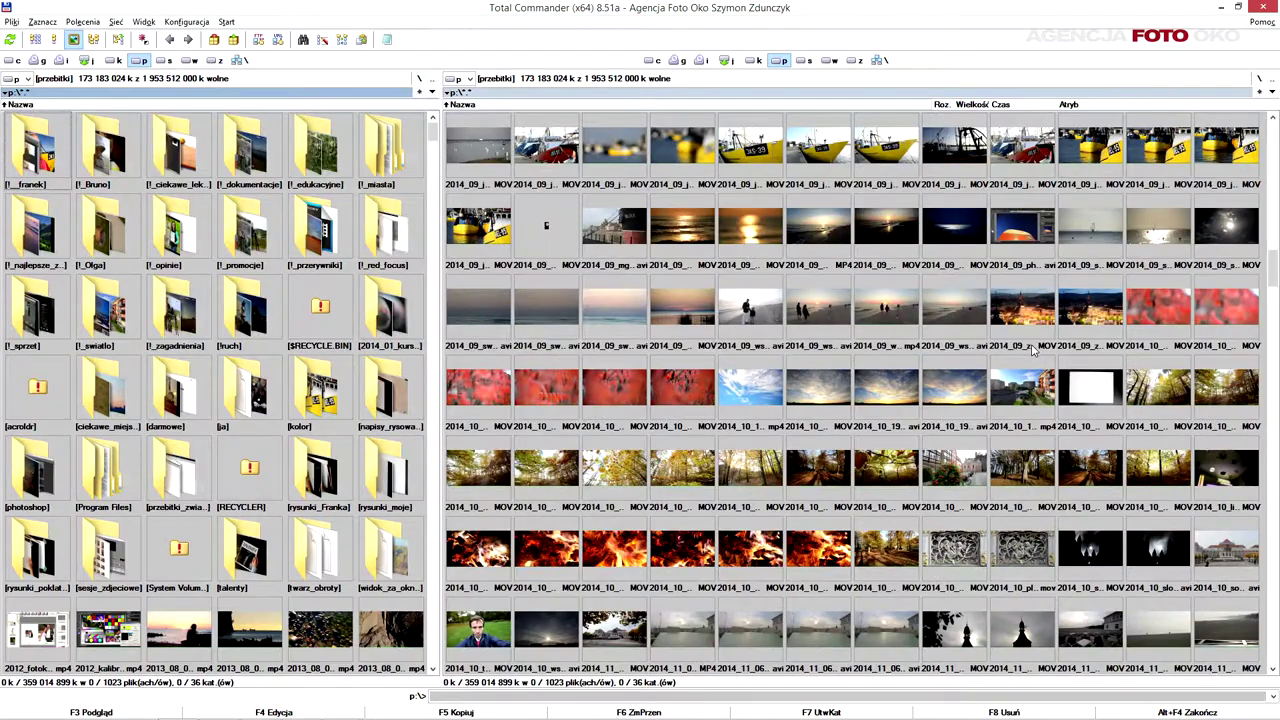
# Look through the loose video files at the root of drive P down to the newer recordings.
pyautogui.scroll(-10, 1033, 349)
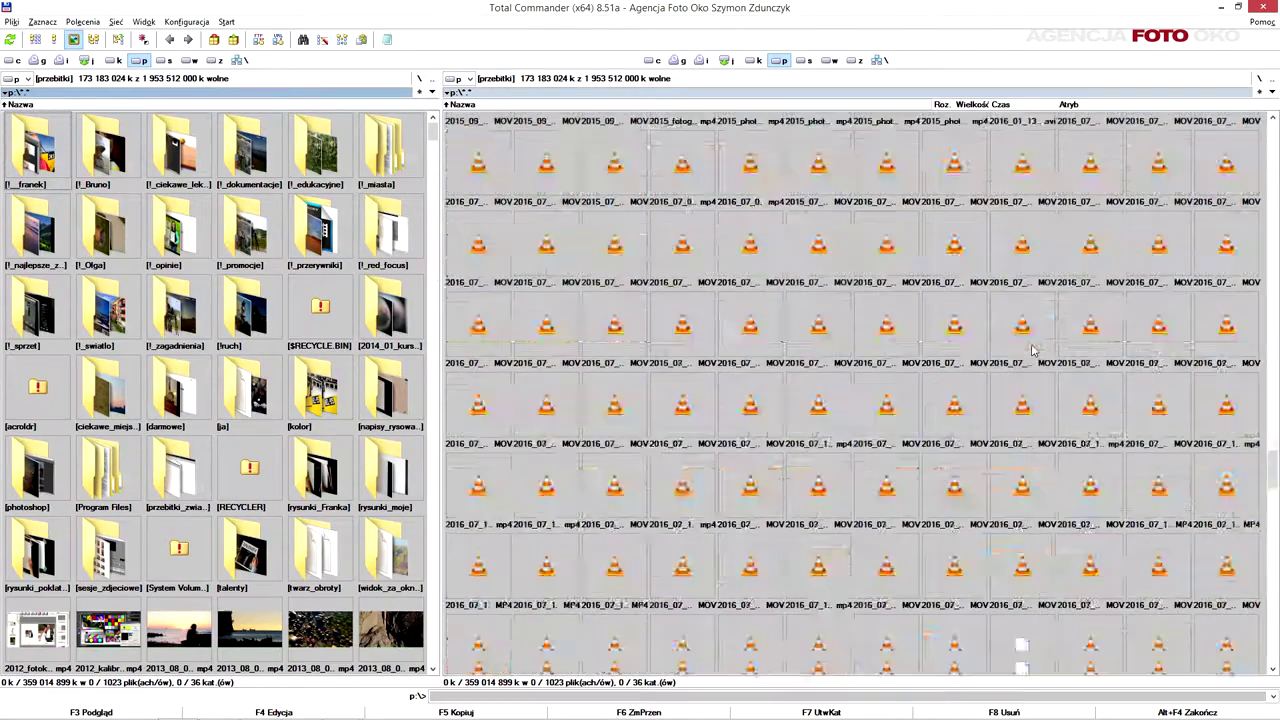
pyautogui.scroll(-5, 1033, 349)
pyautogui.scroll(-5, 1033, 349)
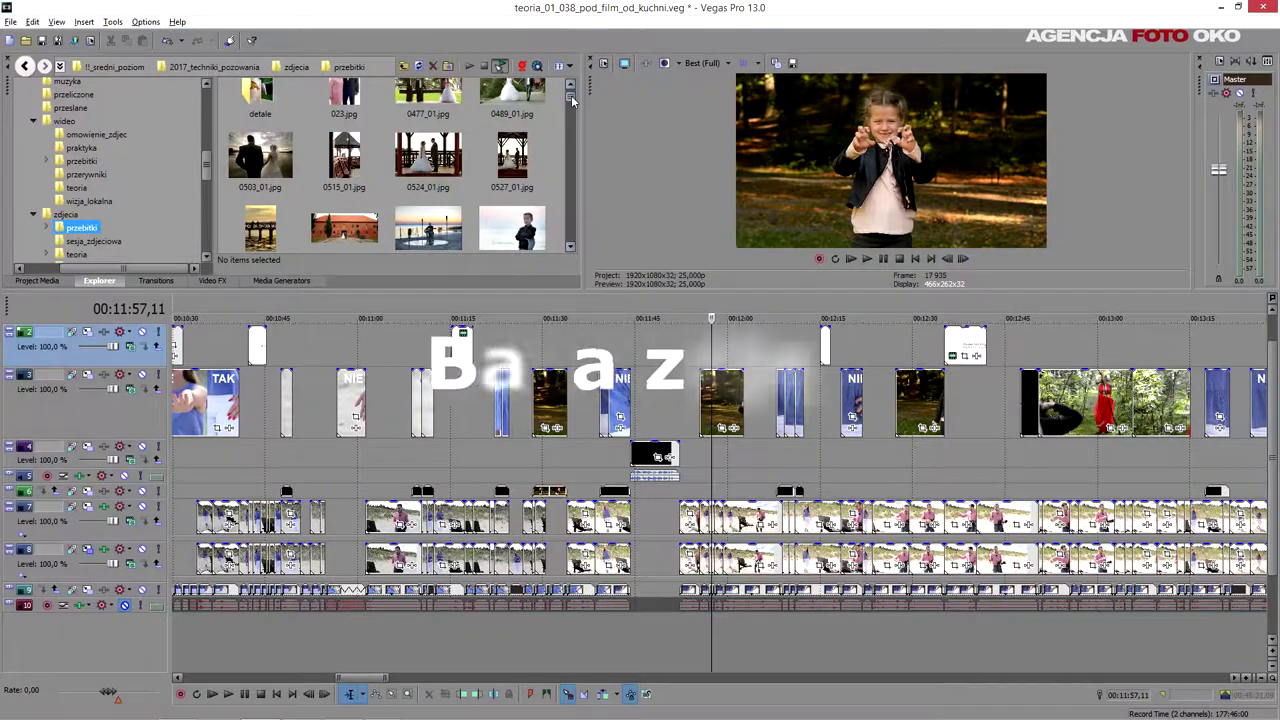
# Browse the photos in zdjecia/przebitki in Vegas Pro, then switch to Total Commander and open baza_wiedzy.
pyautogui.moveTo(571, 95); pyautogui.dragTo(571, 122)
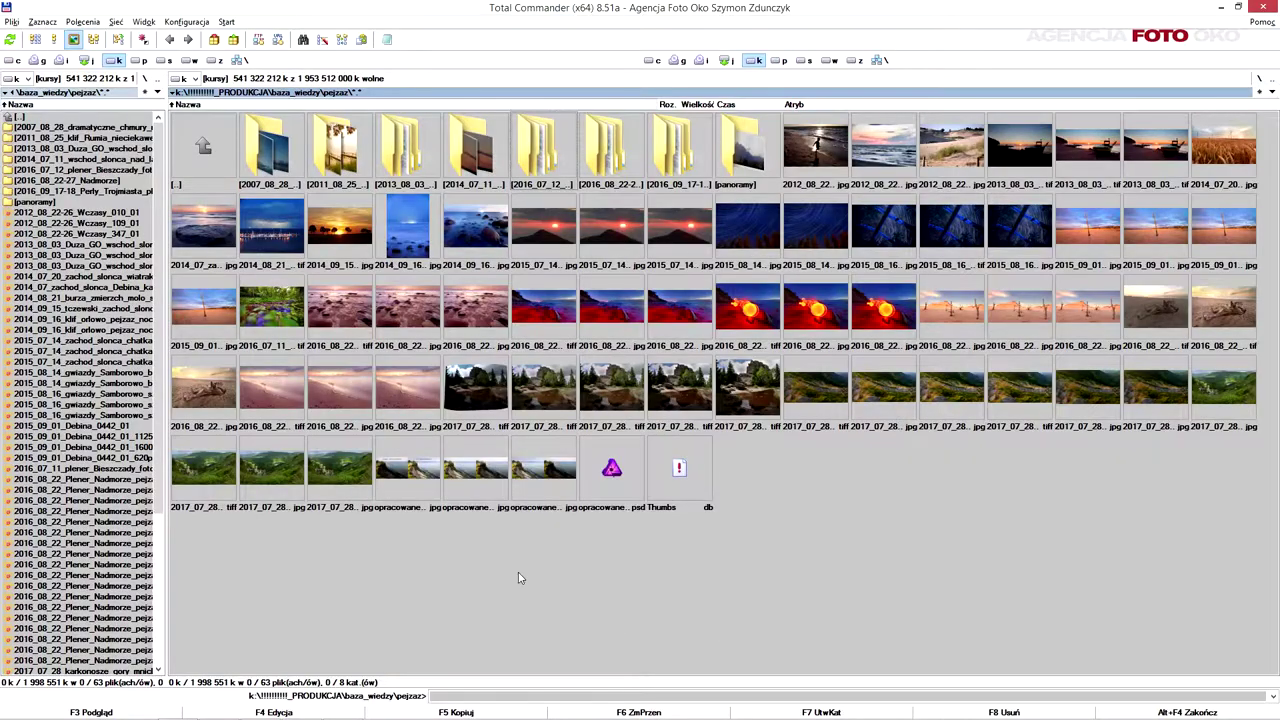
pyautogui.doubleClick(55, 117)
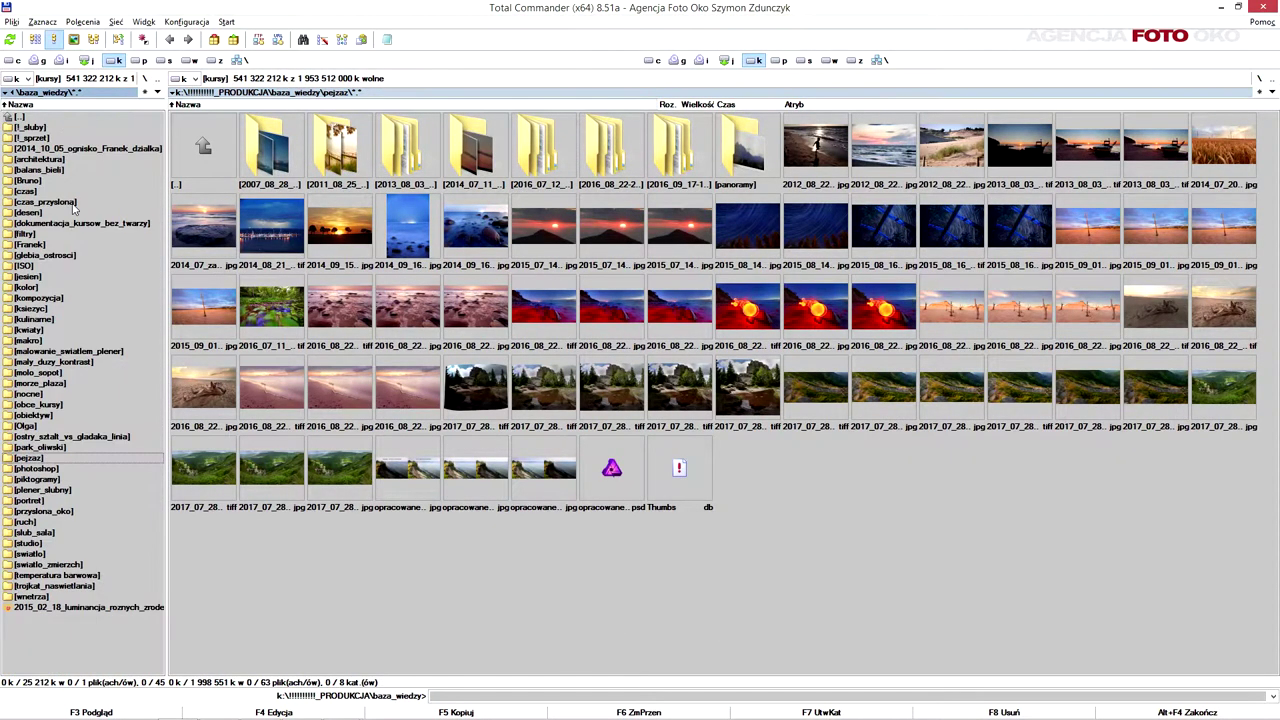
# Open the !_sluby folder, show the jpg subfolder of the 2013_10_19 wedding in both panes and return to !_sluby.
pyautogui.doubleClick(40, 128)
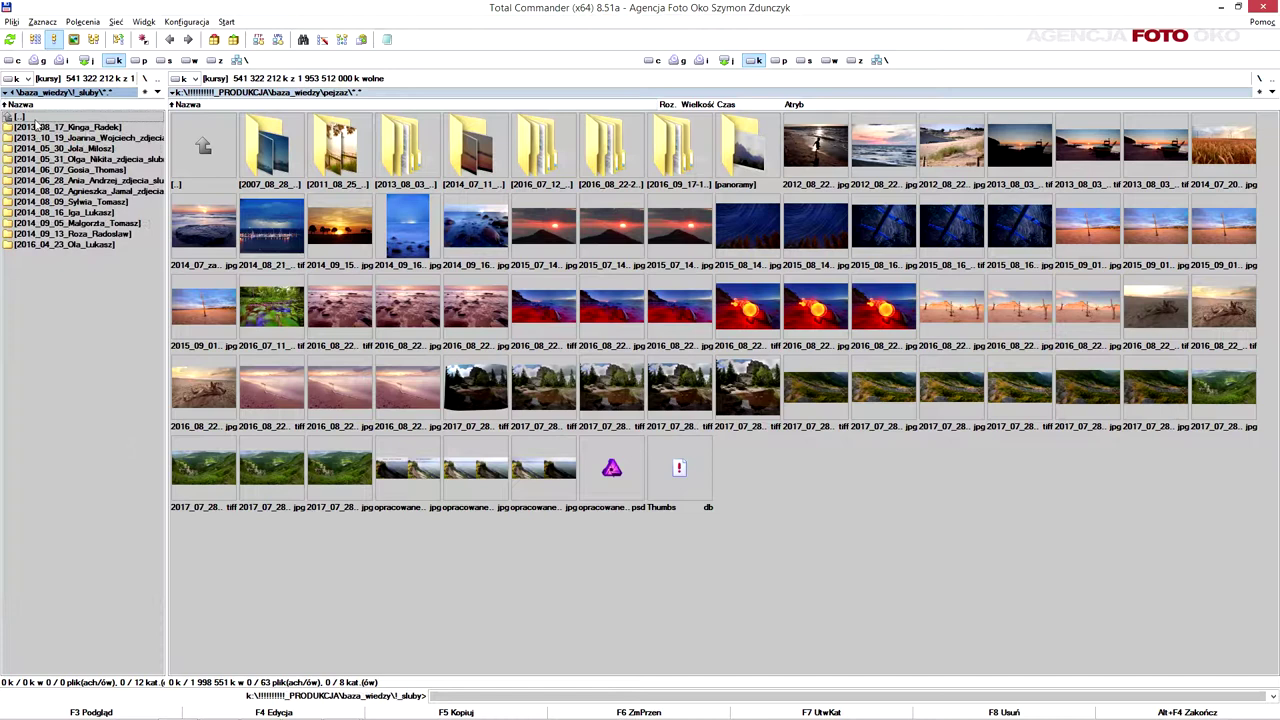
pyautogui.doubleClick(100, 139)
pyautogui.doubleClick(22, 127)
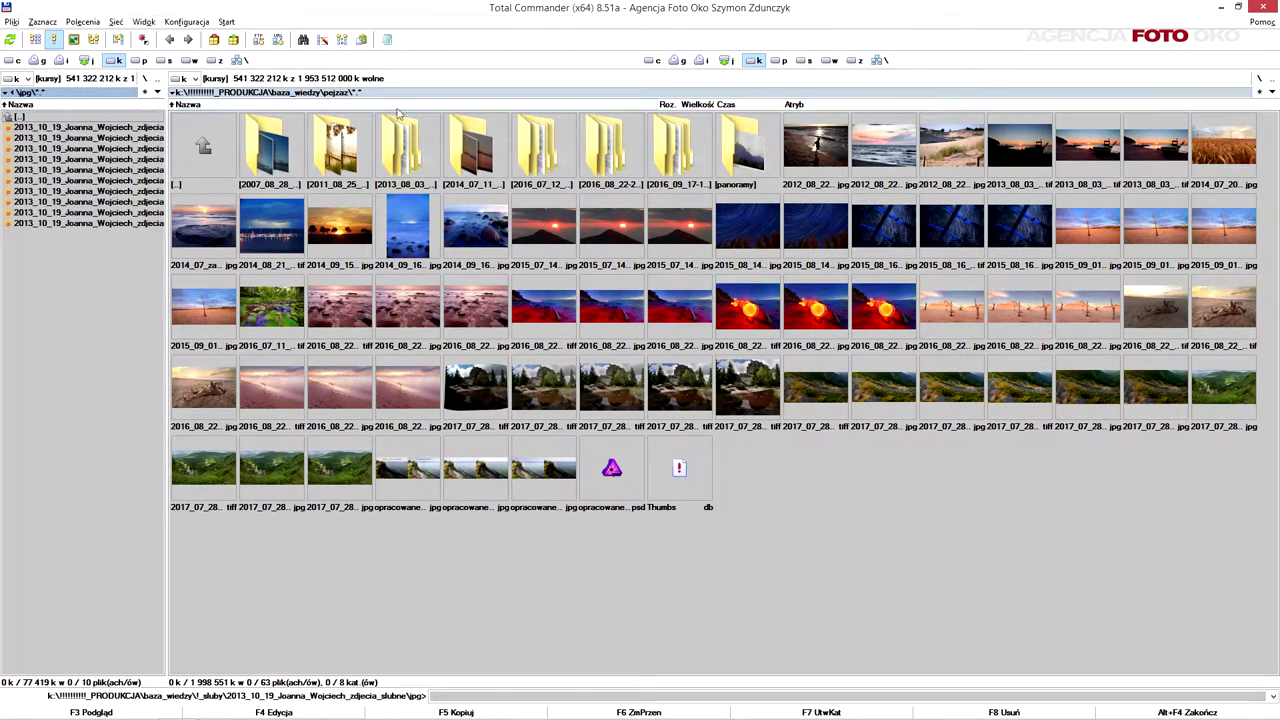
pyautogui.hotkey('ctrl', 'Right')
pyautogui.press('BackSpace')
pyautogui.press('BackSpace')
# Show the 2014_05_30 wedding folder's photos in the thumbnail pane and return to the !_sluby list.
pyautogui.doubleClick(101, 148)
pyautogui.hotkey('ctrl', 'Right')
pyautogui.press('BackSpace')
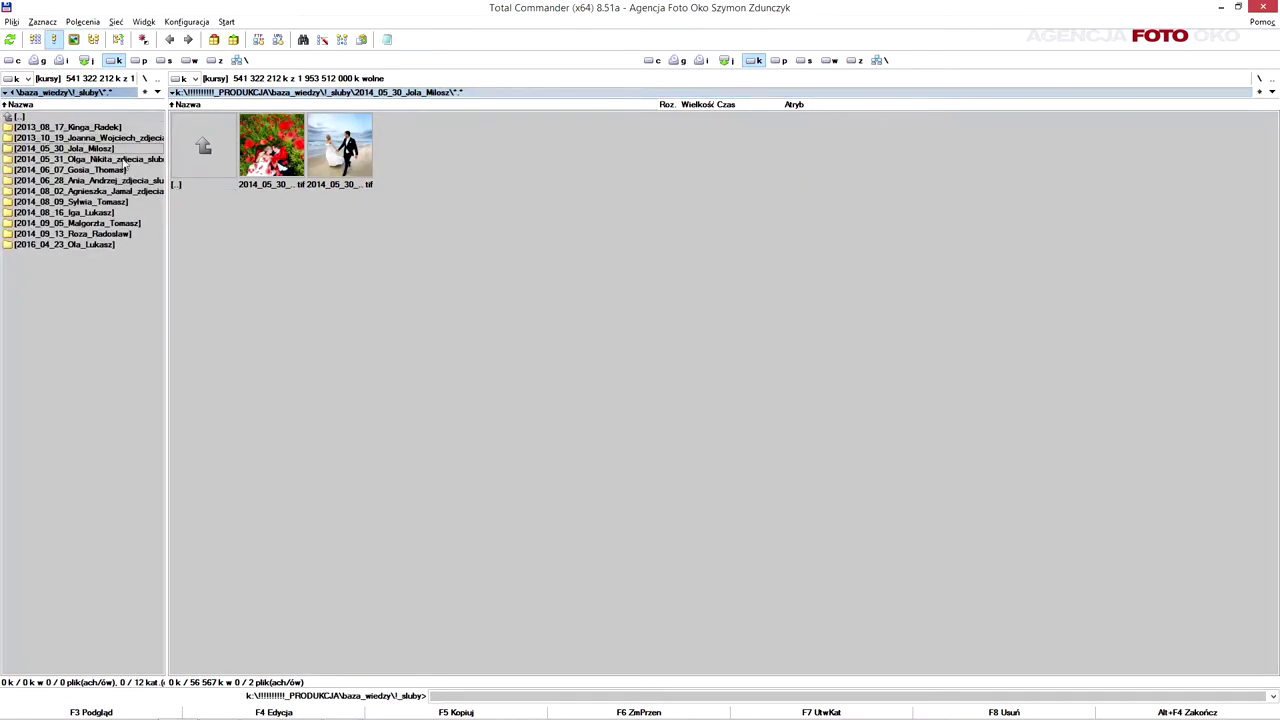
# Show the 2014_05_31 wedding folder's photos in the thumbnail pane and return the folder list to baza_wiedzy.
pyautogui.doubleClick(128, 161)
pyautogui.hotkey('ctrl', 'Right')
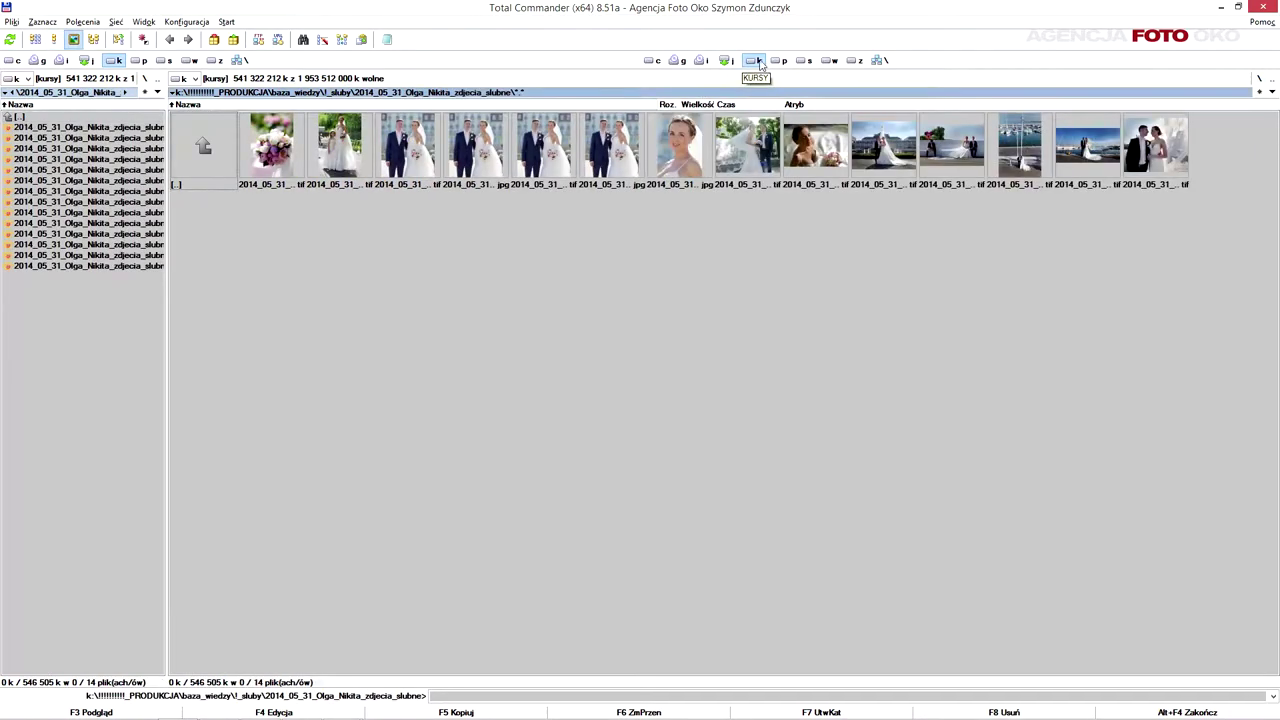
pyautogui.doubleClick(53, 118)
pyautogui.doubleClick(53, 118)
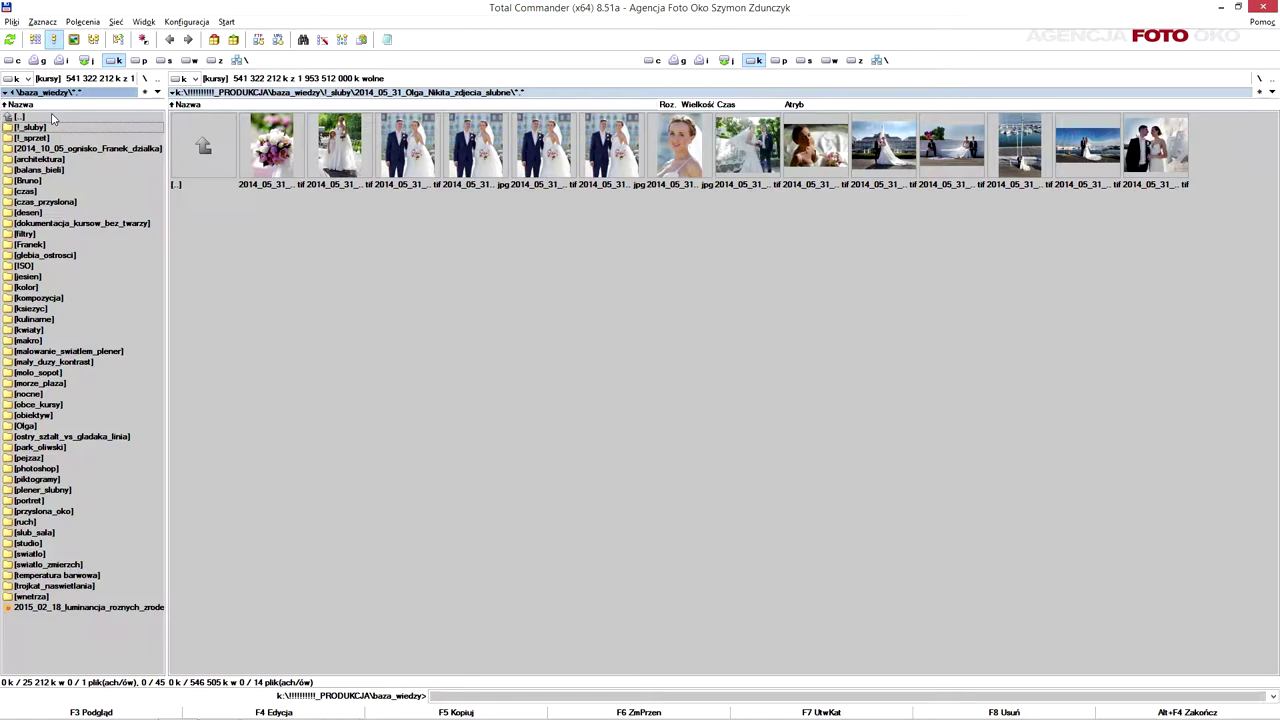
# Show the !_sprzet folder's equipment photos in the thumbnail pane, look through them and return the folder list to baza_wiedzy.
pyautogui.doubleClick(43, 138)
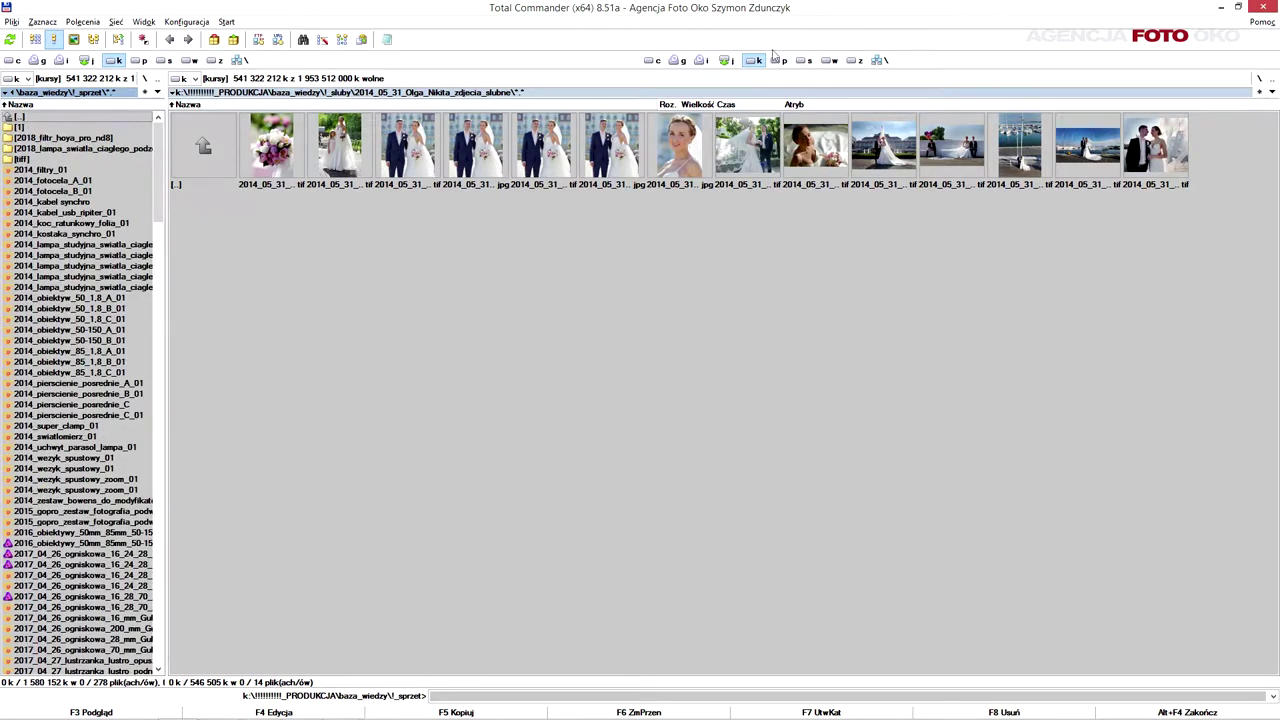
pyautogui.hotkey('ctrl', 'Right')
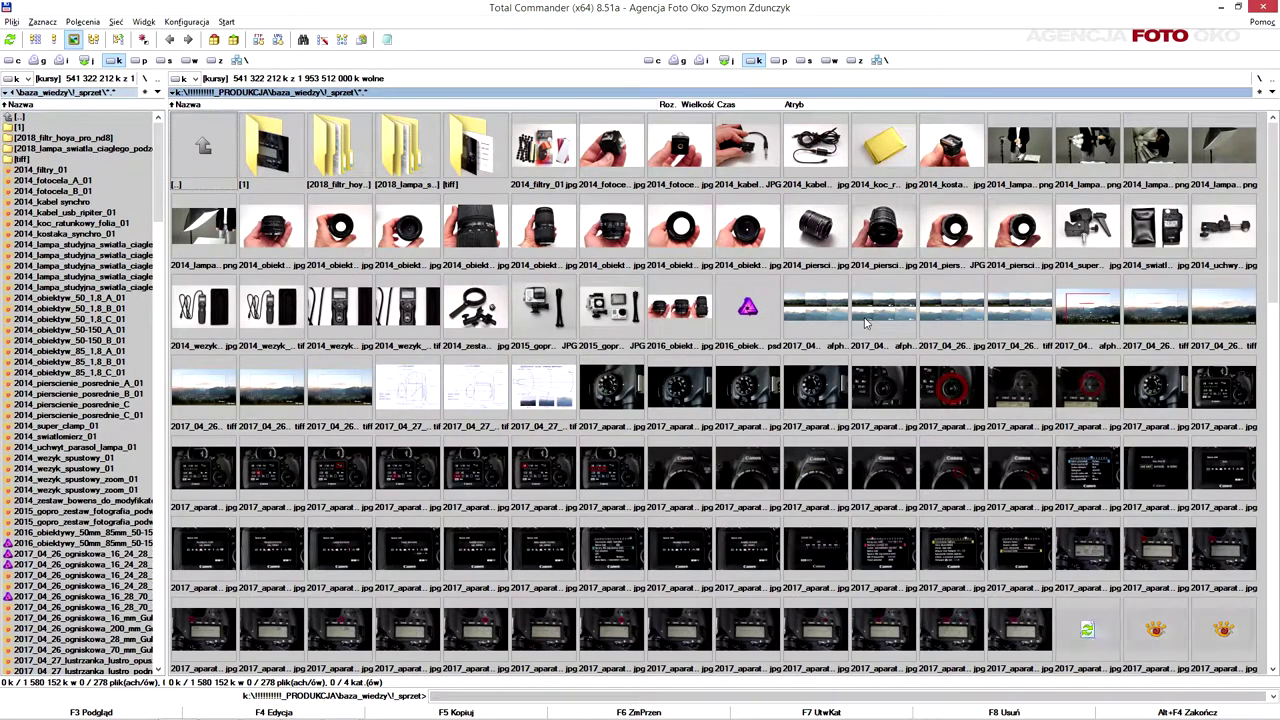
pyautogui.scroll(-5, 878, 362)
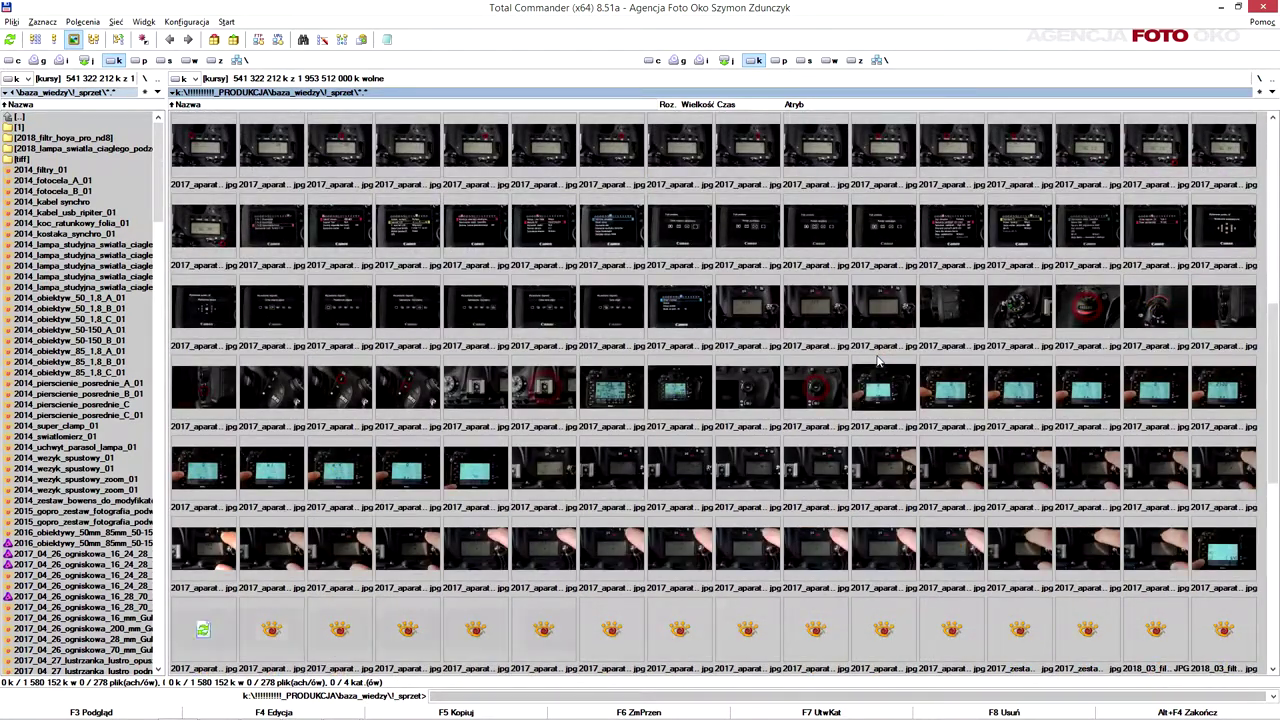
pyautogui.scroll(-6, 878, 362)
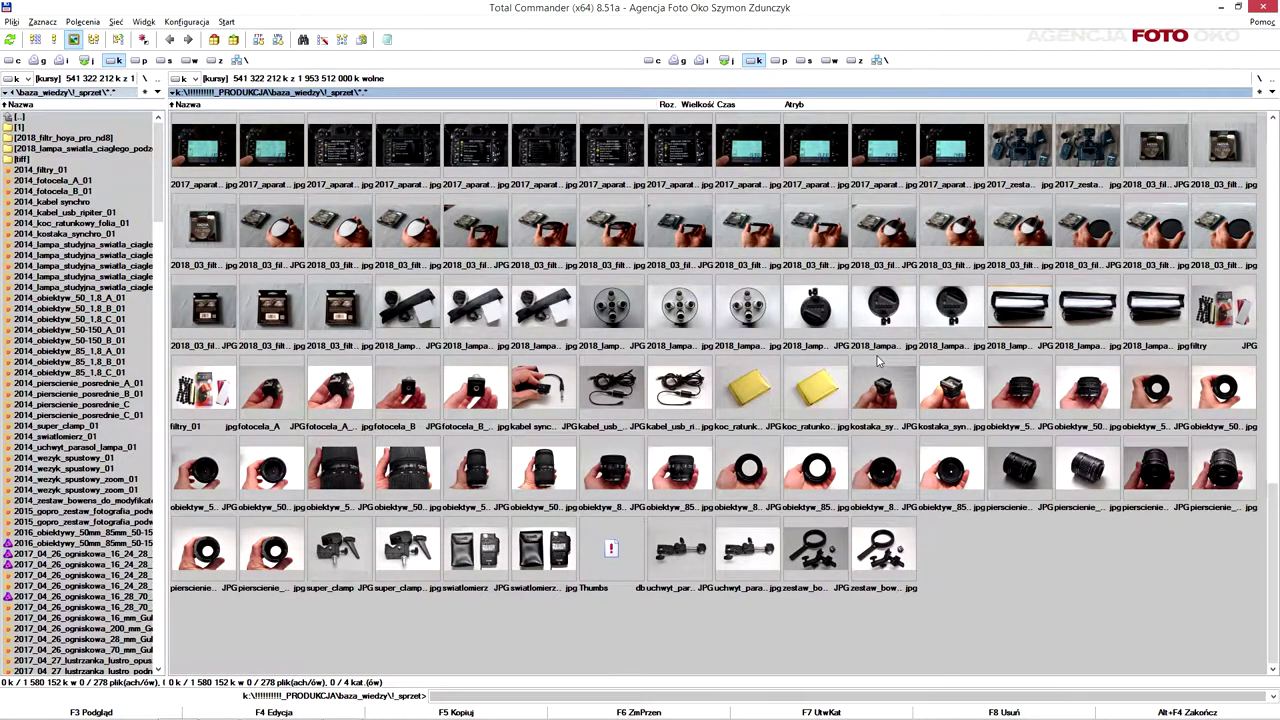
pyautogui.doubleClick(35, 119)
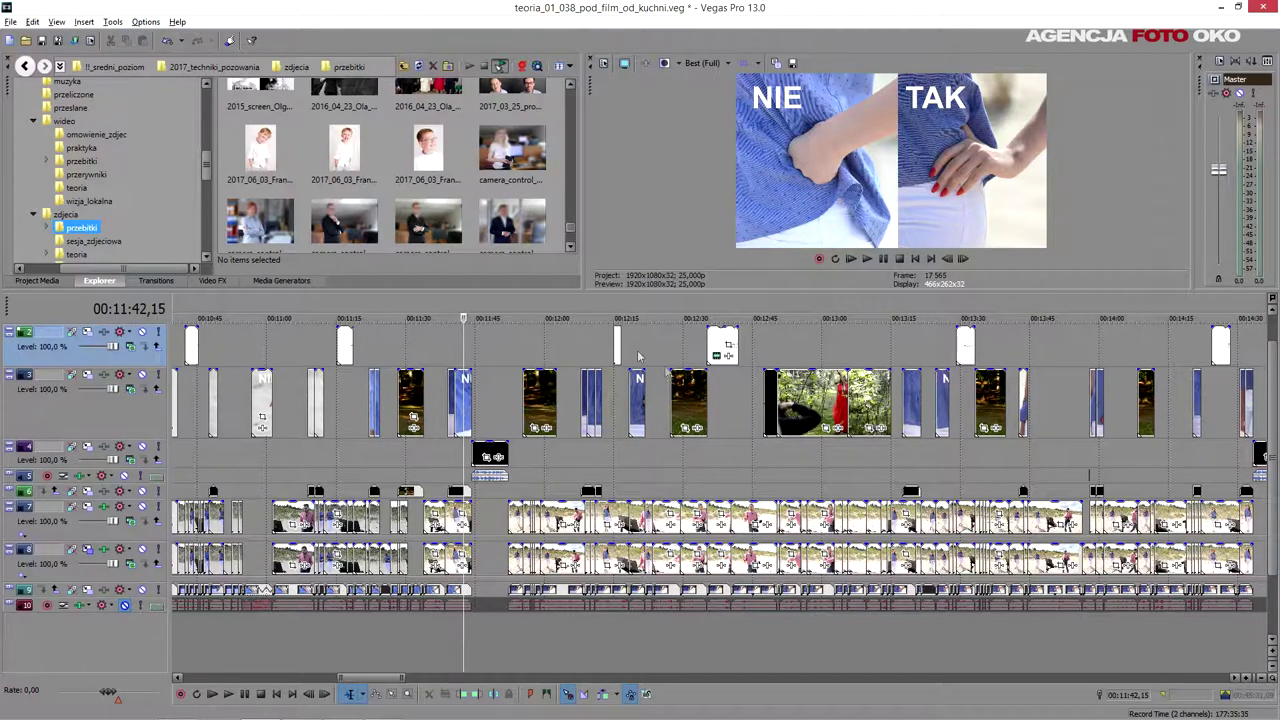
# Switch to Vegas Pro and preview the NIE/TAK hand-pose comparisons on the timeline between about 00:12:19 and 00:13:27.
pyautogui.click(636, 346)
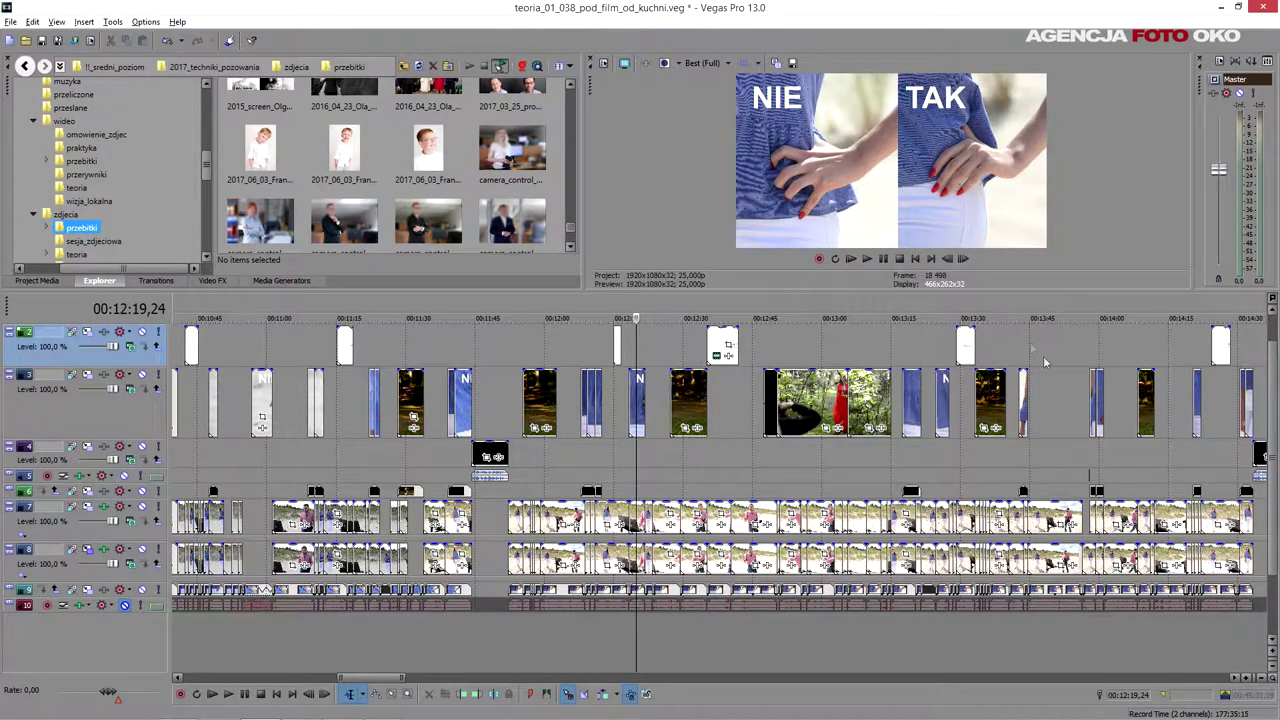
pyautogui.click(946, 346)
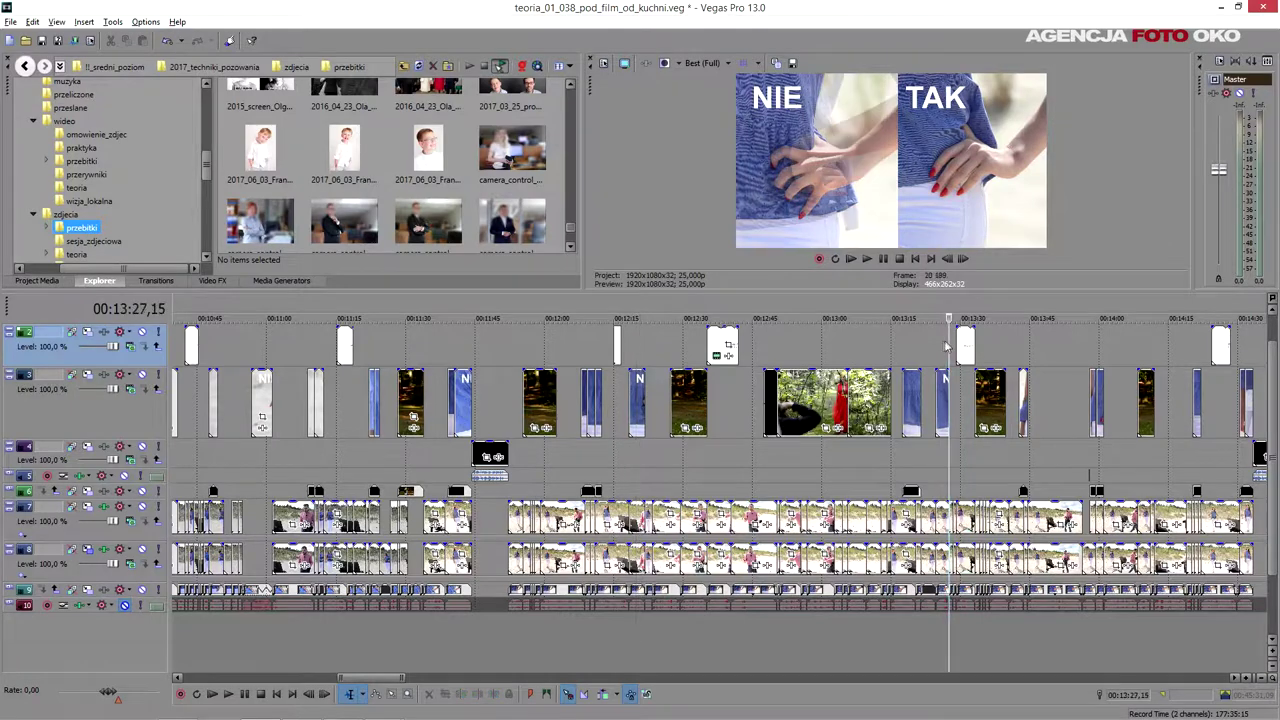
pyautogui.click(901, 351)
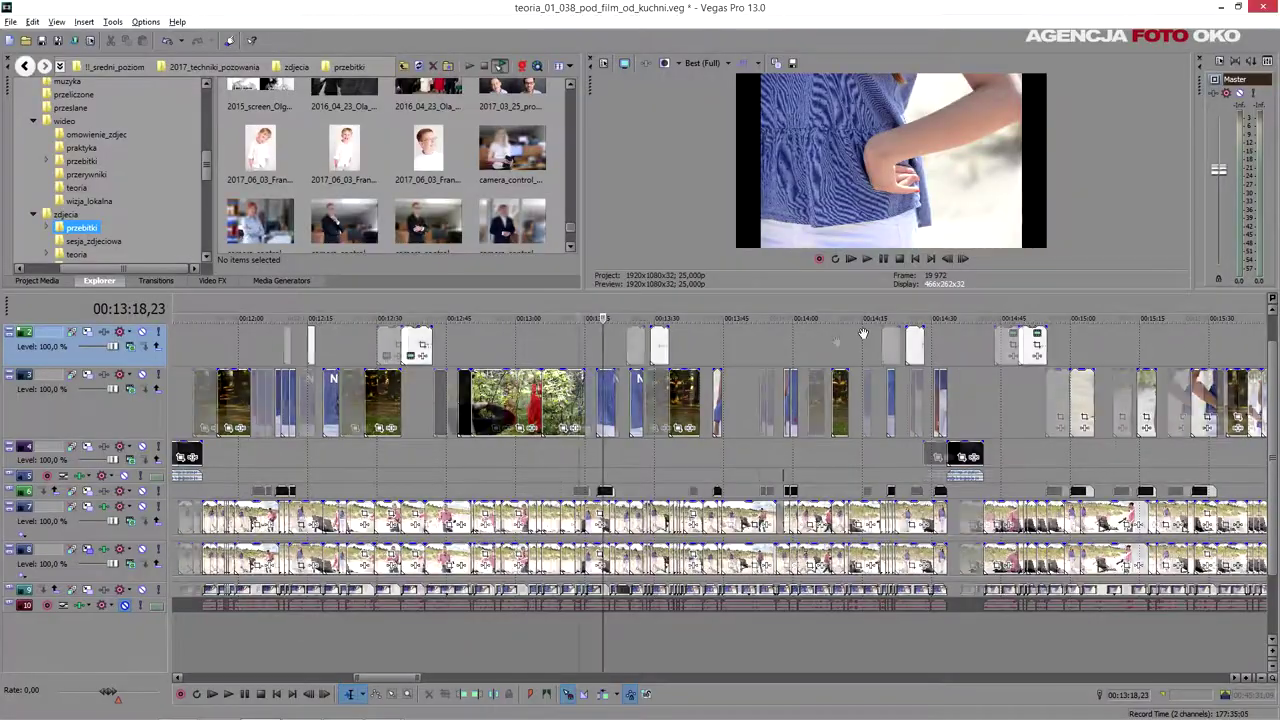
# Switch to Total Commander, show the !_przerywniki folder on drive p in a widened thumbnail pane and return to the drive root.
pyautogui.hotkey('ctrl', 'Right')
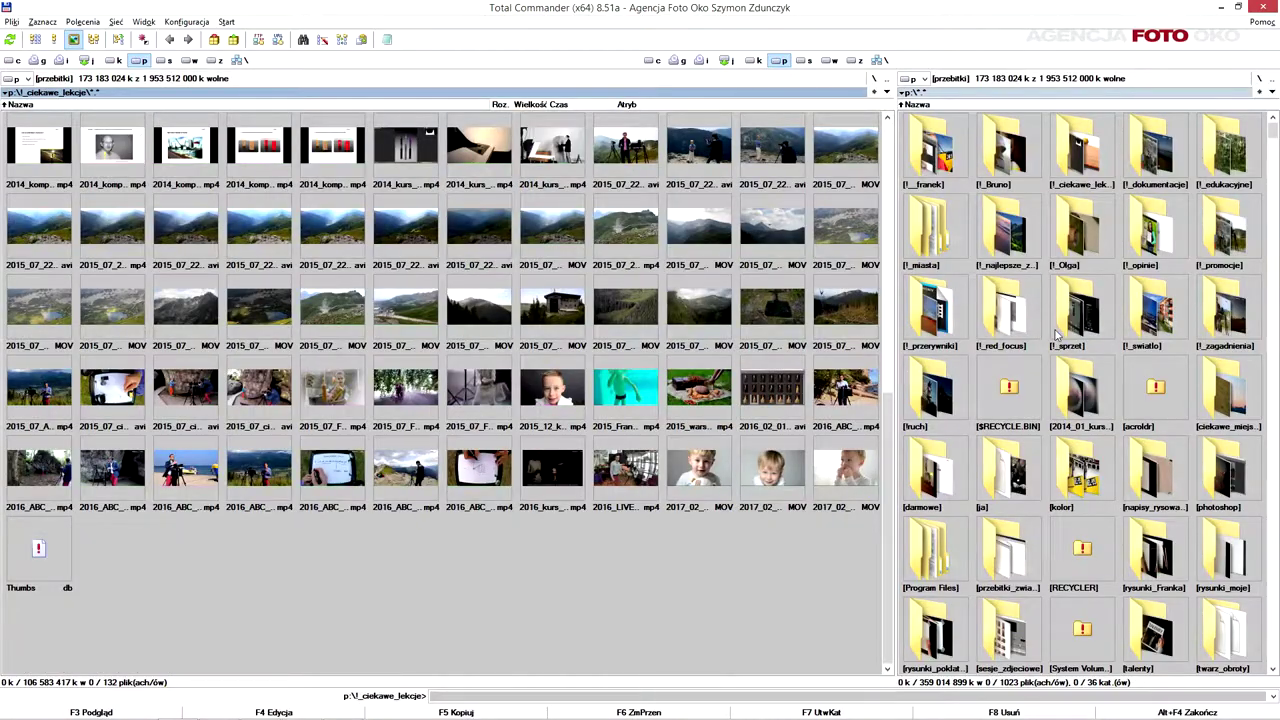
pyautogui.doubleClick(930, 330)
pyautogui.moveTo(898, 333); pyautogui.dragTo(255, 335)
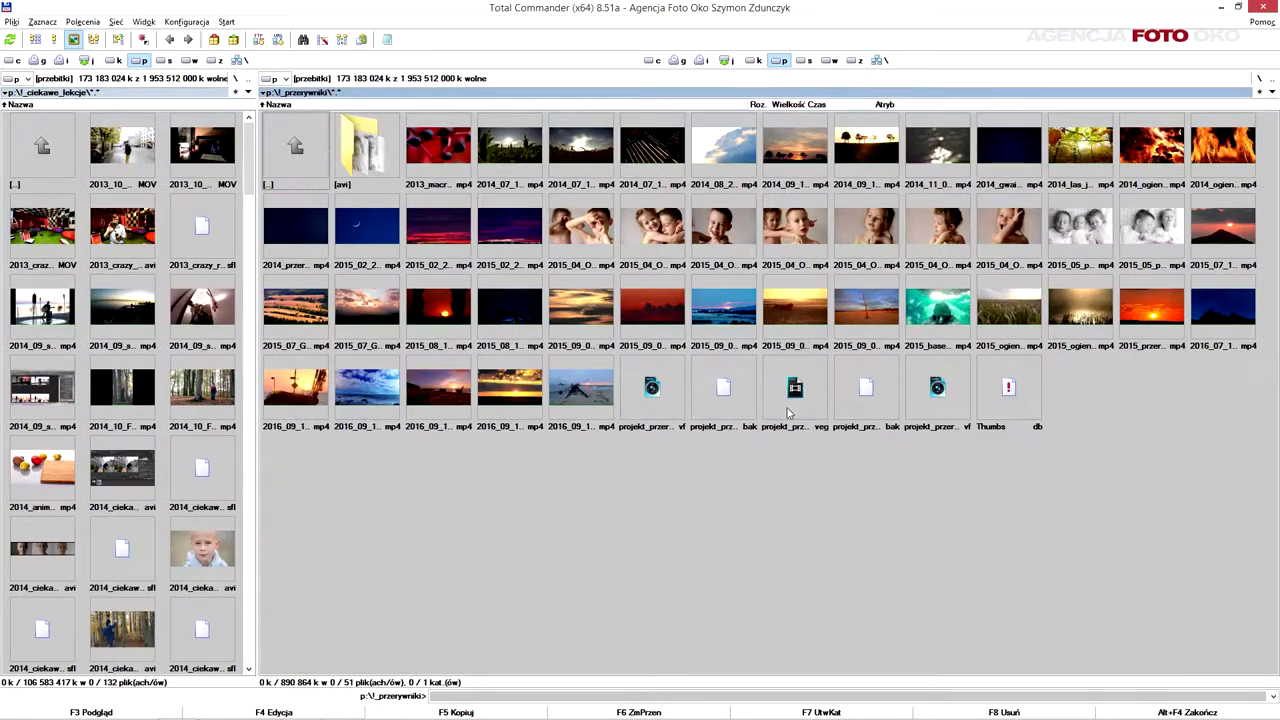
pyautogui.doubleClick(295, 148)
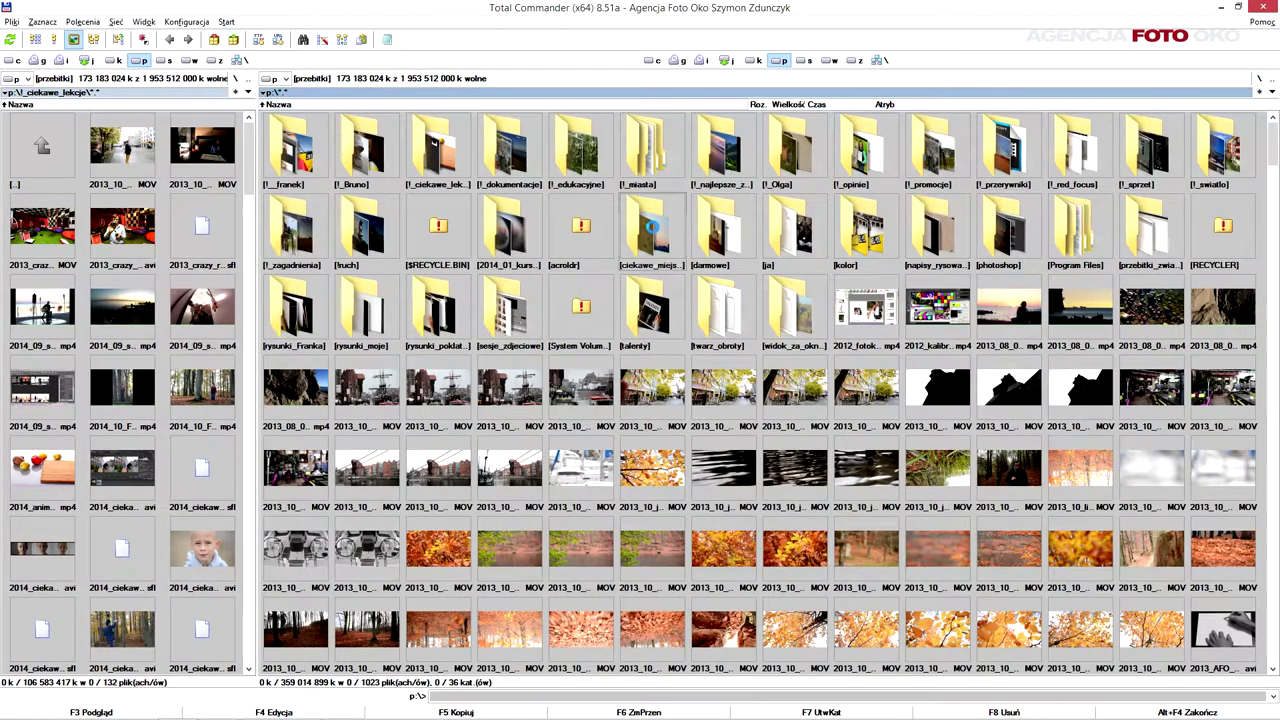
# Browse several footage folders on drive p, including napisy_rysowane and !_dokumentacje, and return to the drive root.
pyautogui.doubleClick(438, 150)
pyautogui.doubleClick(316, 158)
pyautogui.doubleClick(925, 240)
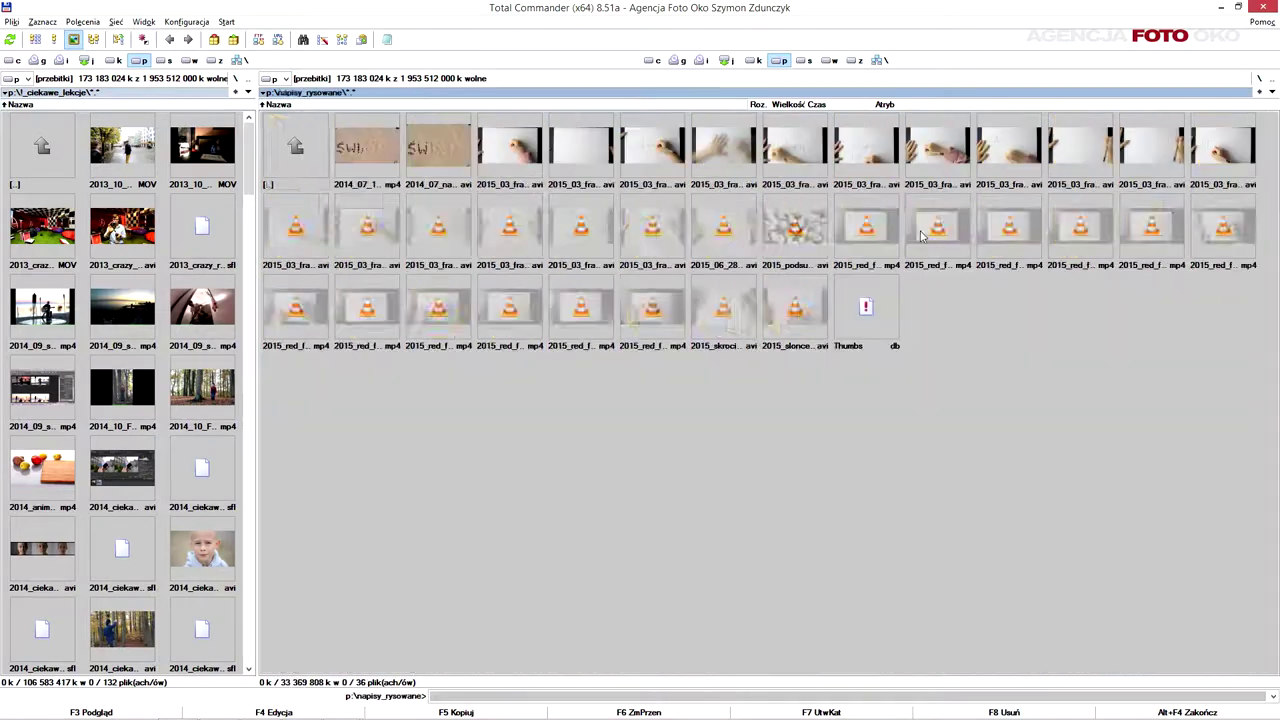
pyautogui.doubleClick(270, 130)
pyautogui.doubleClick(509, 150)
pyautogui.doubleClick(288, 148)
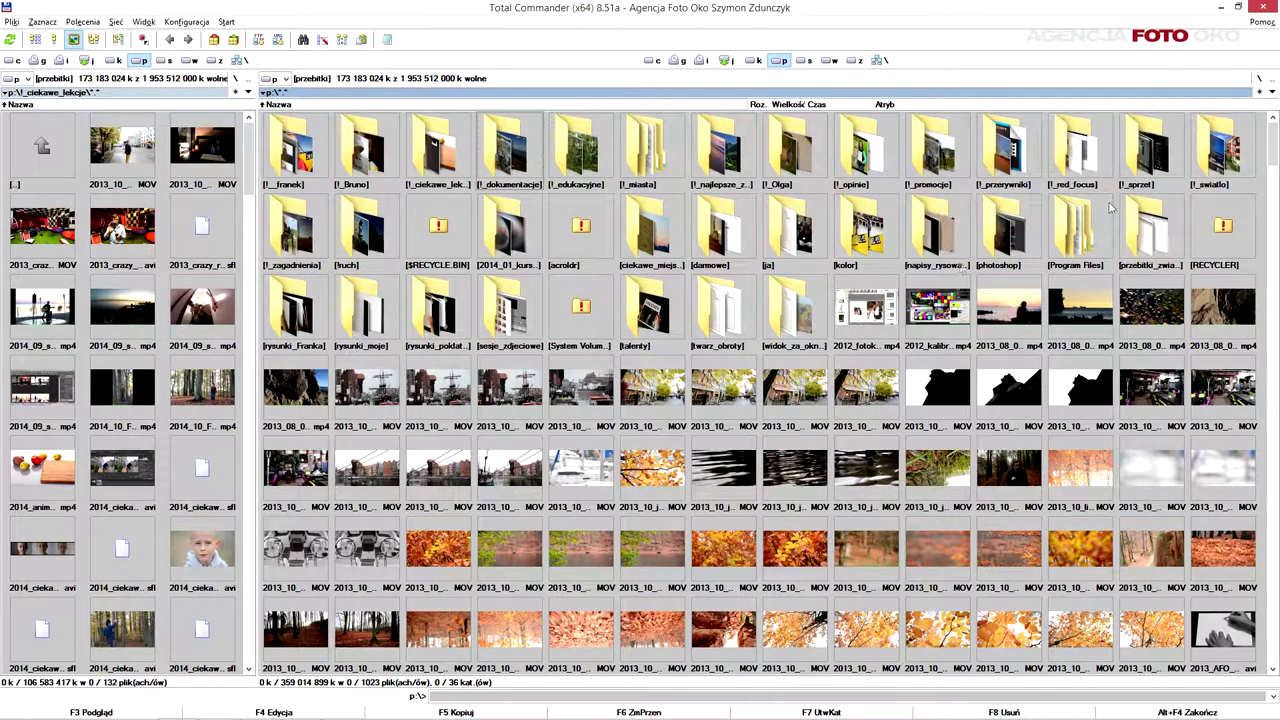
# Look into the !_swiatlo folder with one of its subfolders and the rysunki_poklatkowe folder, returning to the root of drive p.
pyautogui.doubleClick(1222, 150)
pyautogui.doubleClick(362, 150)
pyautogui.doubleClick(294, 150)
pyautogui.doubleClick(290, 148)
pyautogui.doubleClick(434, 320)
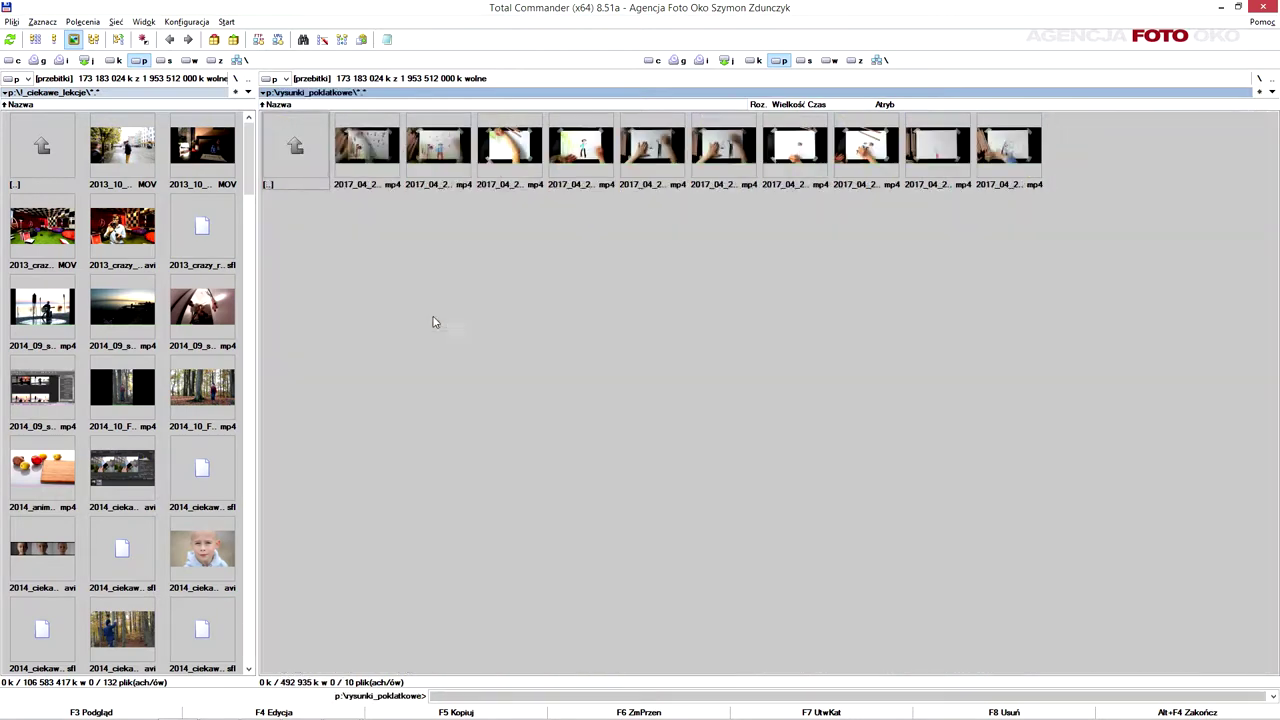
pyautogui.doubleClick(313, 175)
pyautogui.press('Return')
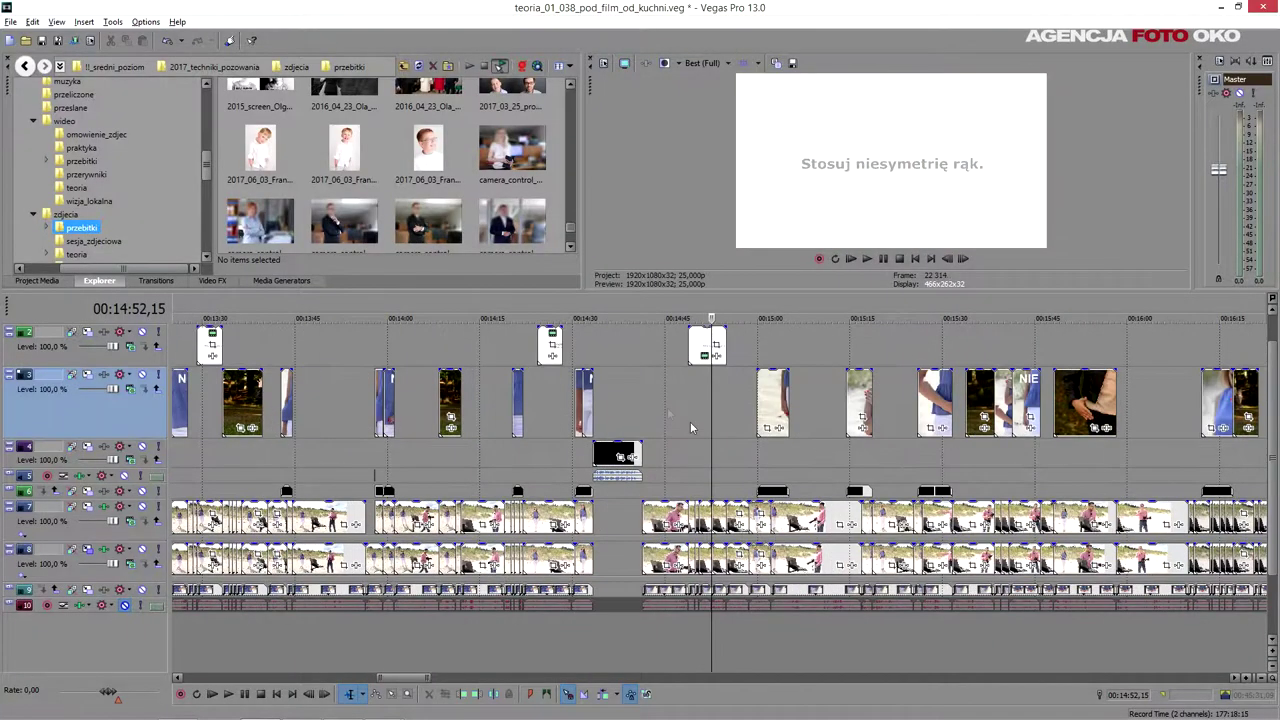
# Switch to Vegas Pro and preview the white text board near 00:14:26 and the "Czego się dowiesz" title in the RECE section.
pyautogui.click(549, 436)
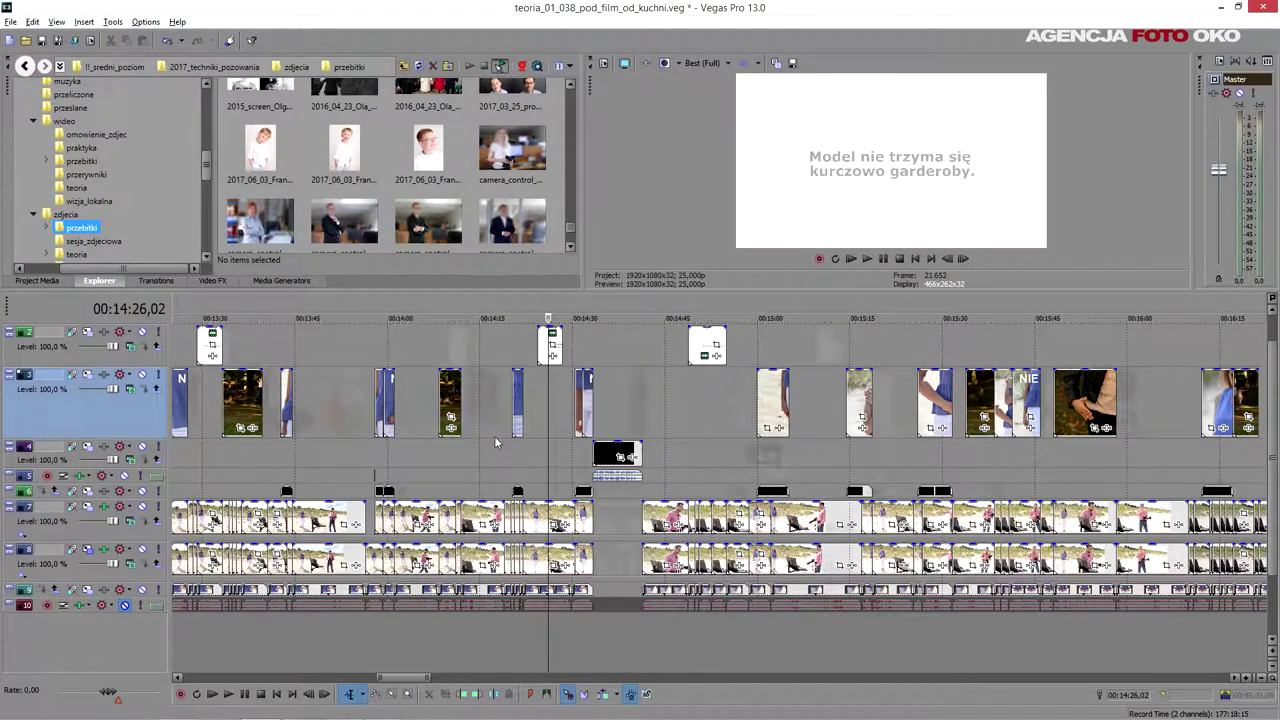
pyautogui.scroll(-3, 494, 436)
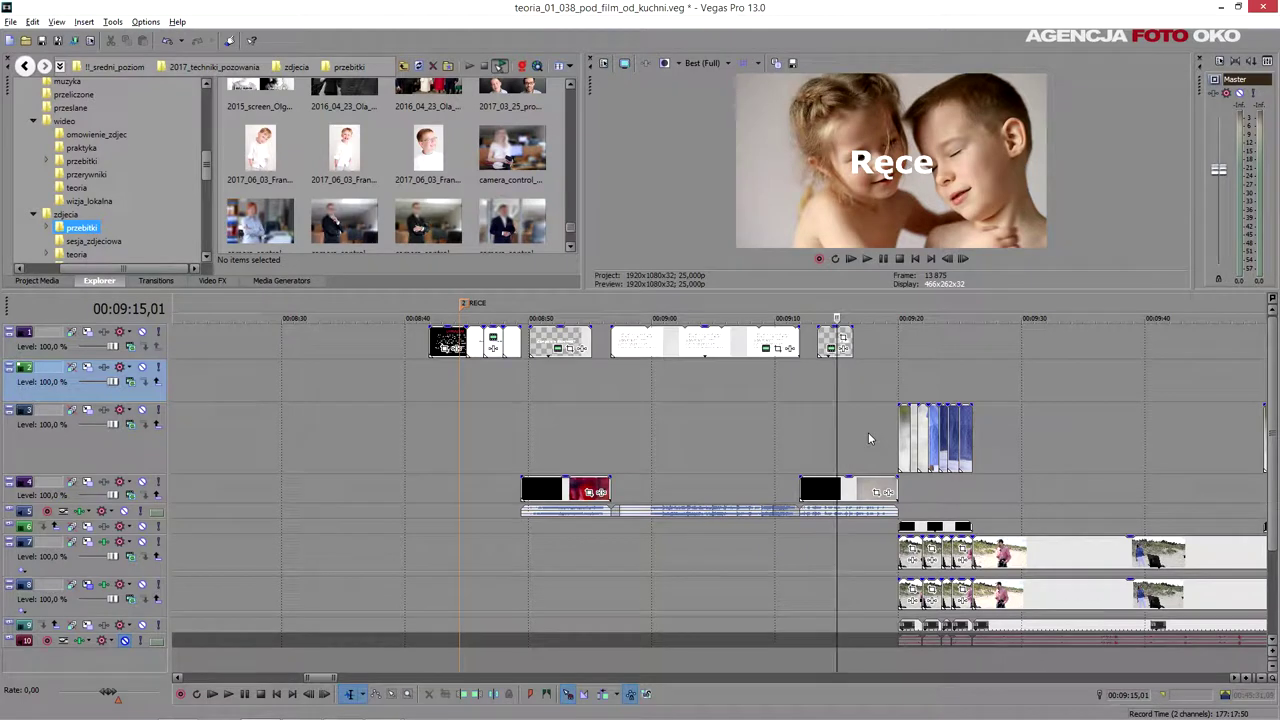
pyautogui.click(556, 415)
pyautogui.scroll(-2, 556, 415)
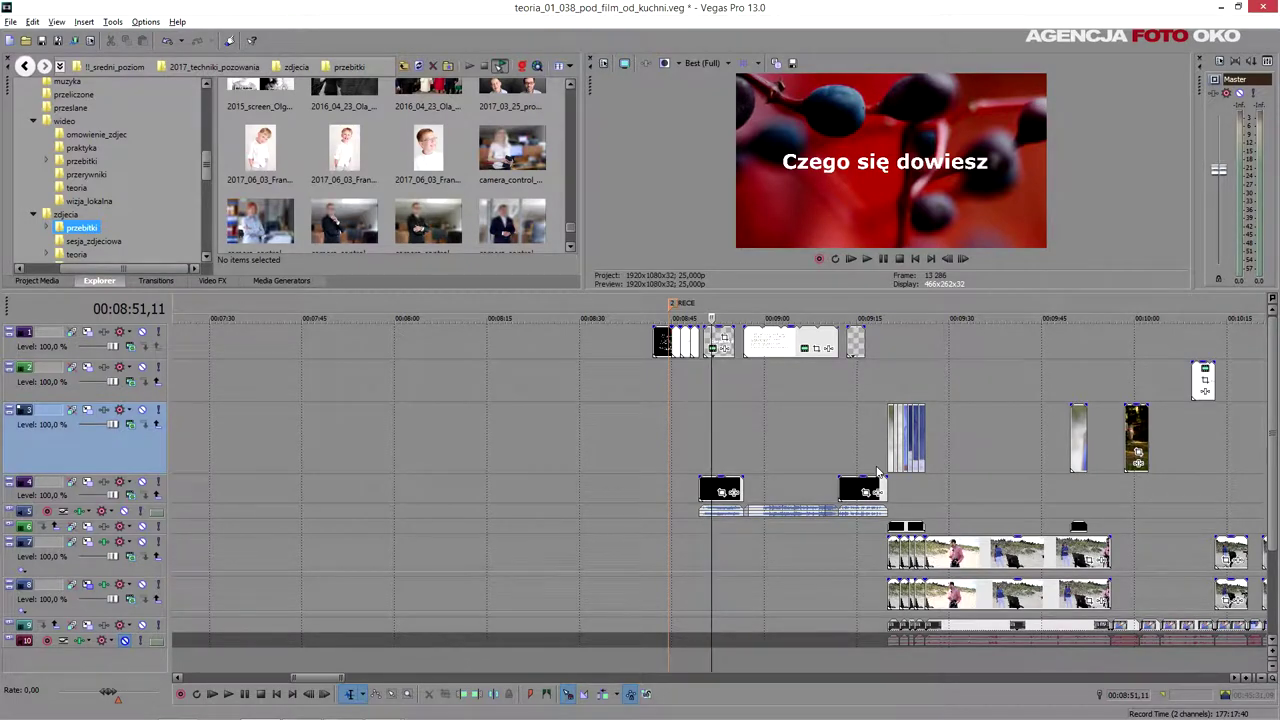
# Preview the "Ręce" title near 00:09:14 and go back to the "Czego się dowiesz?" title near 00:08:52.
pyautogui.click(855, 392)
pyautogui.scroll(-3, 868, 414)
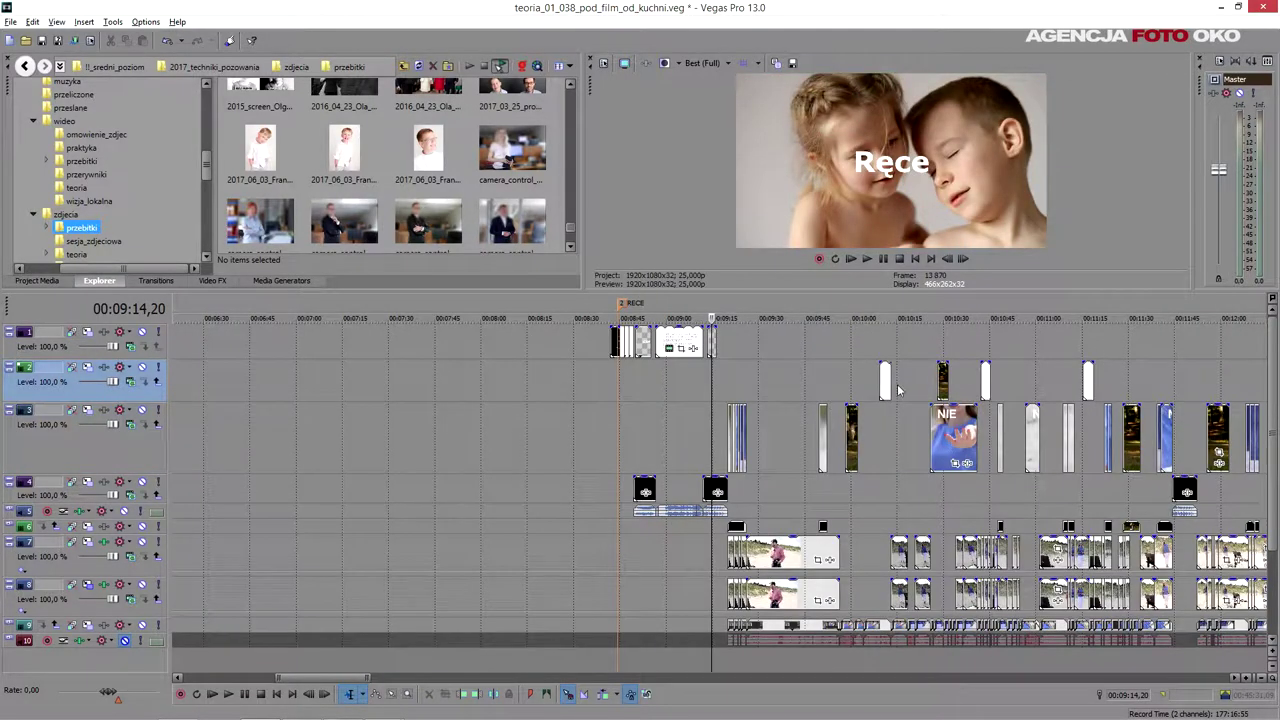
pyautogui.click(1185, 345)
pyautogui.scroll(3, 795, 452)
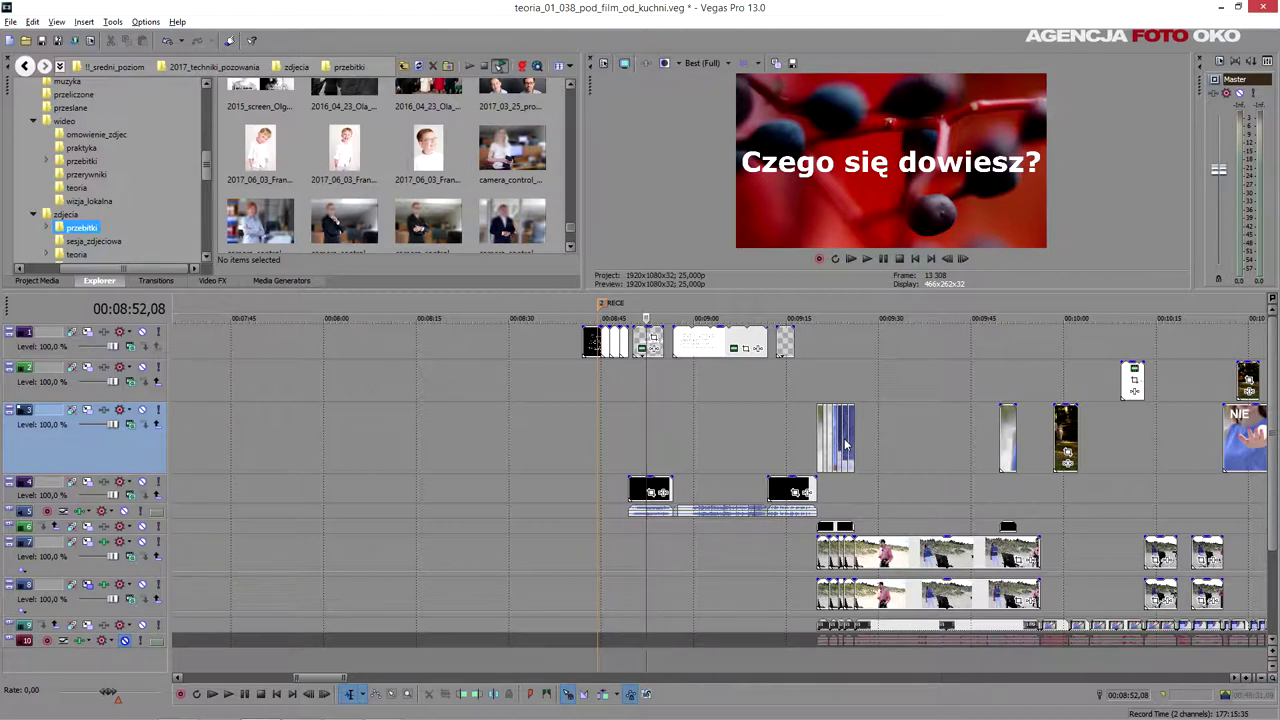
# Preview the lesson's closing boards on the timeline: PODSUMOWANIE near 00:21:59, "Praca domowa" near 00:23:07 and the homework task near 00:23:14.
pyautogui.click(699, 401)
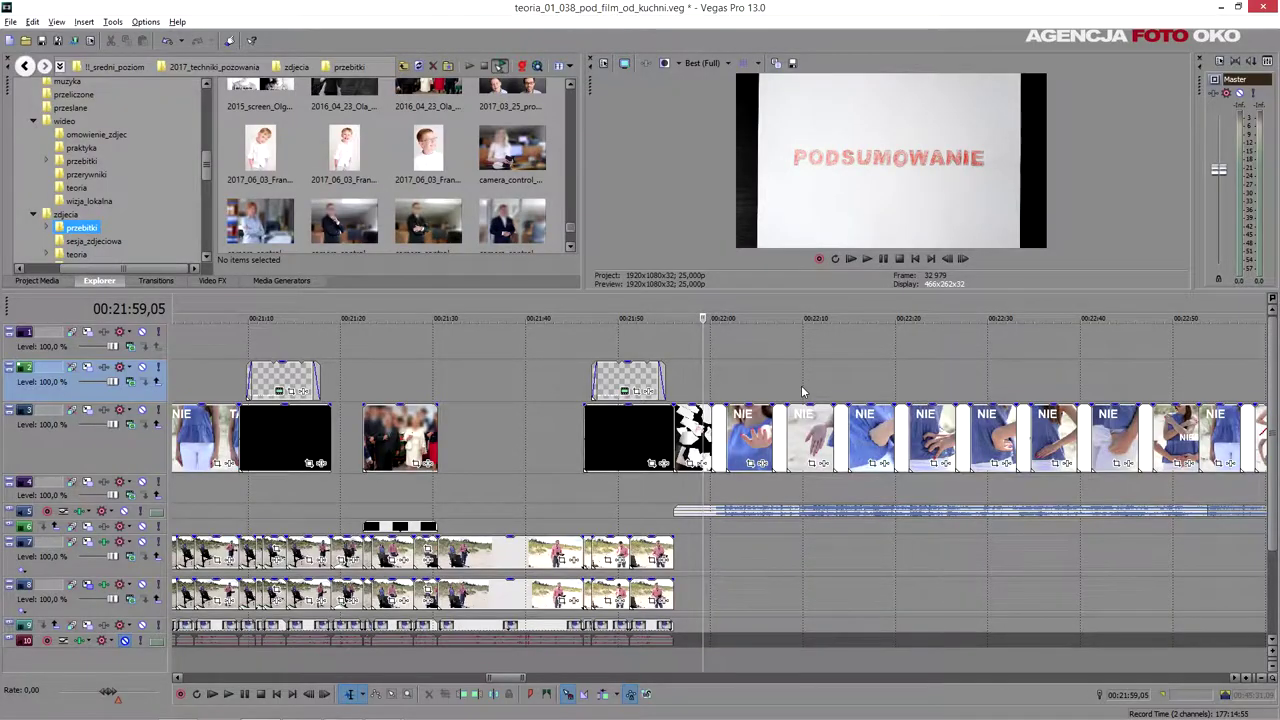
pyautogui.scroll(-2, 732, 382)
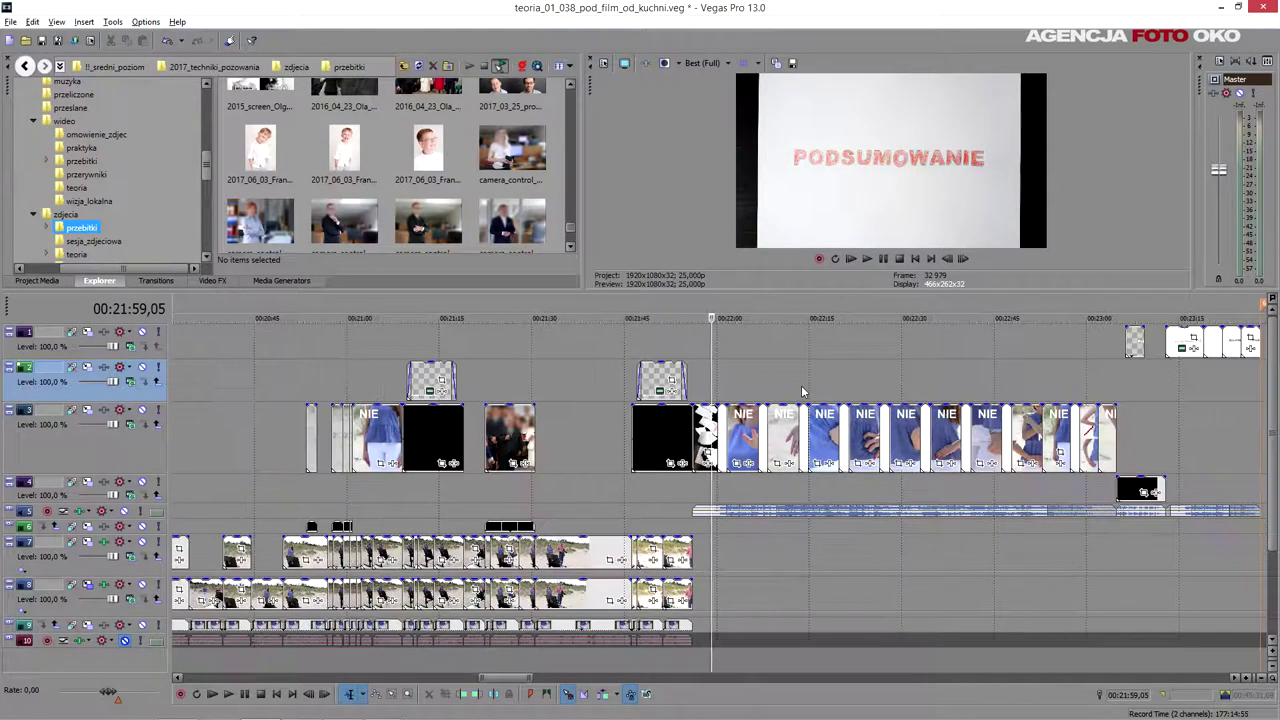
pyautogui.click(740, 380)
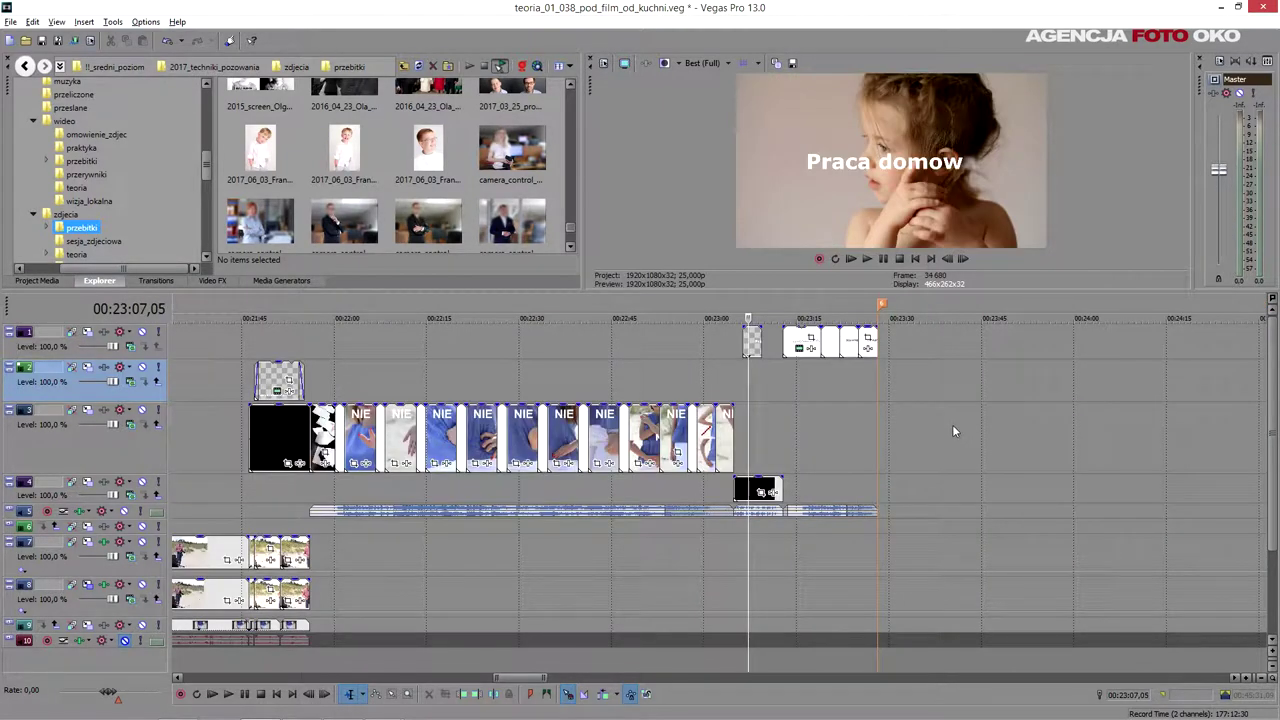
pyautogui.press('Return')
pyautogui.press('Return')
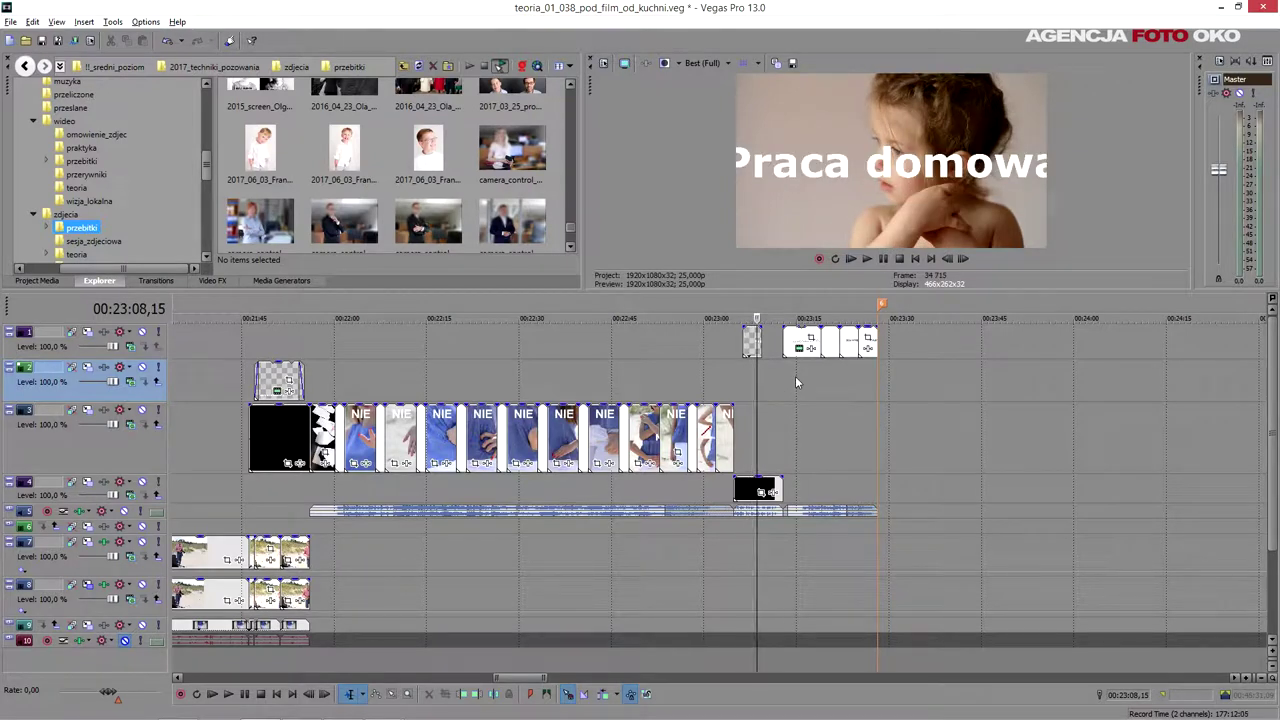
pyautogui.click(795, 376)
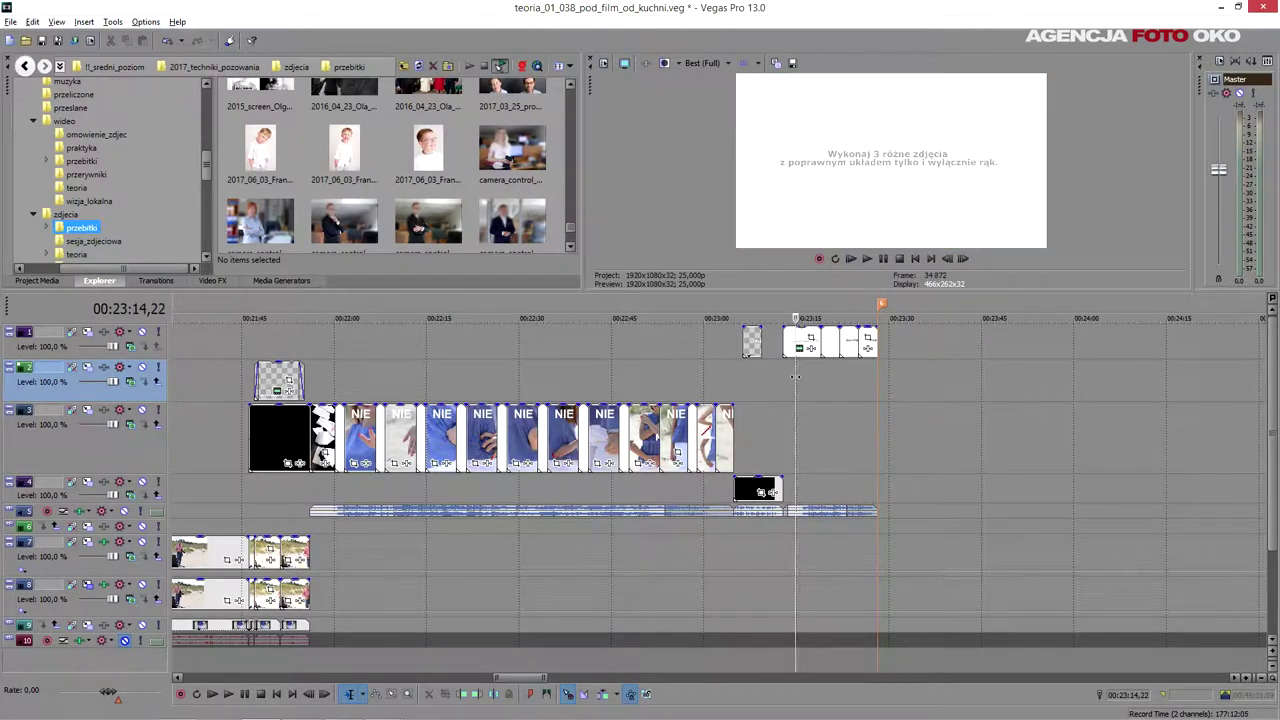